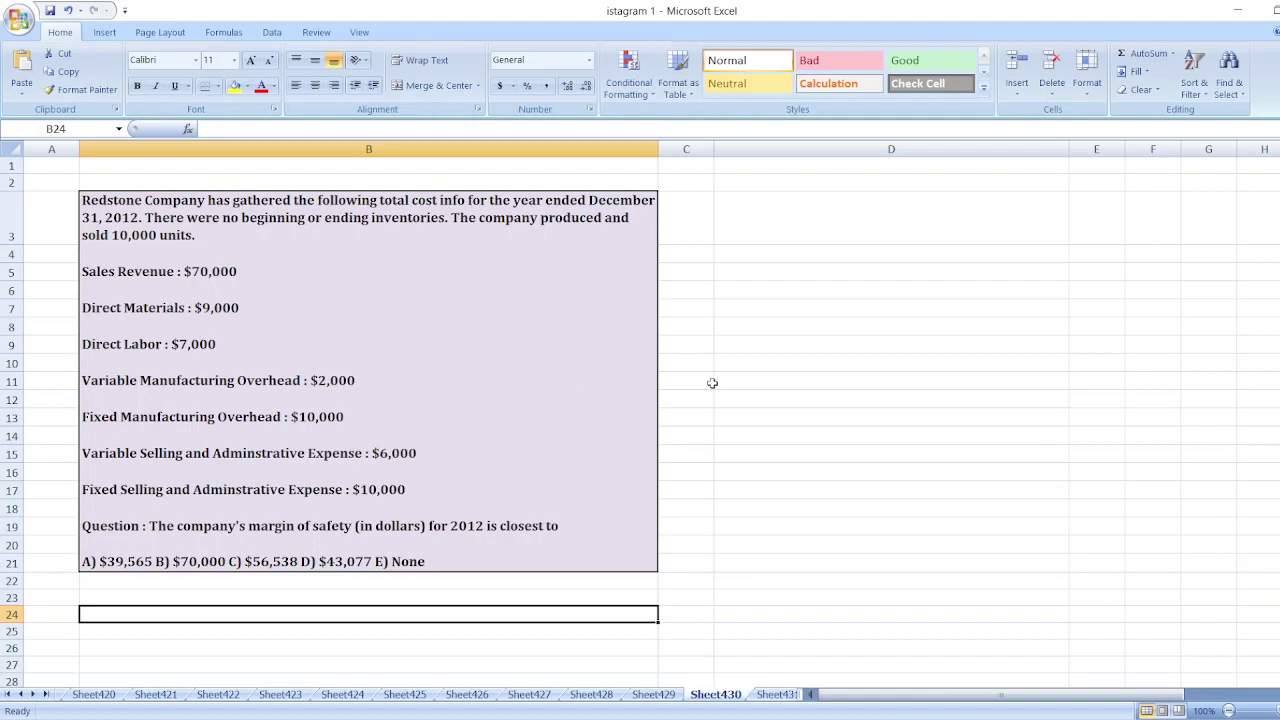
In D3–D5, enter 'Break-even Sales = Fixed Expenses/Contribution Margin Ratio', 'Here,', and 'Contribution Margin Ratio = (Sales - Variable Costs)/Sales'
{"action": "left_click", "coordinate": [788, 238]}
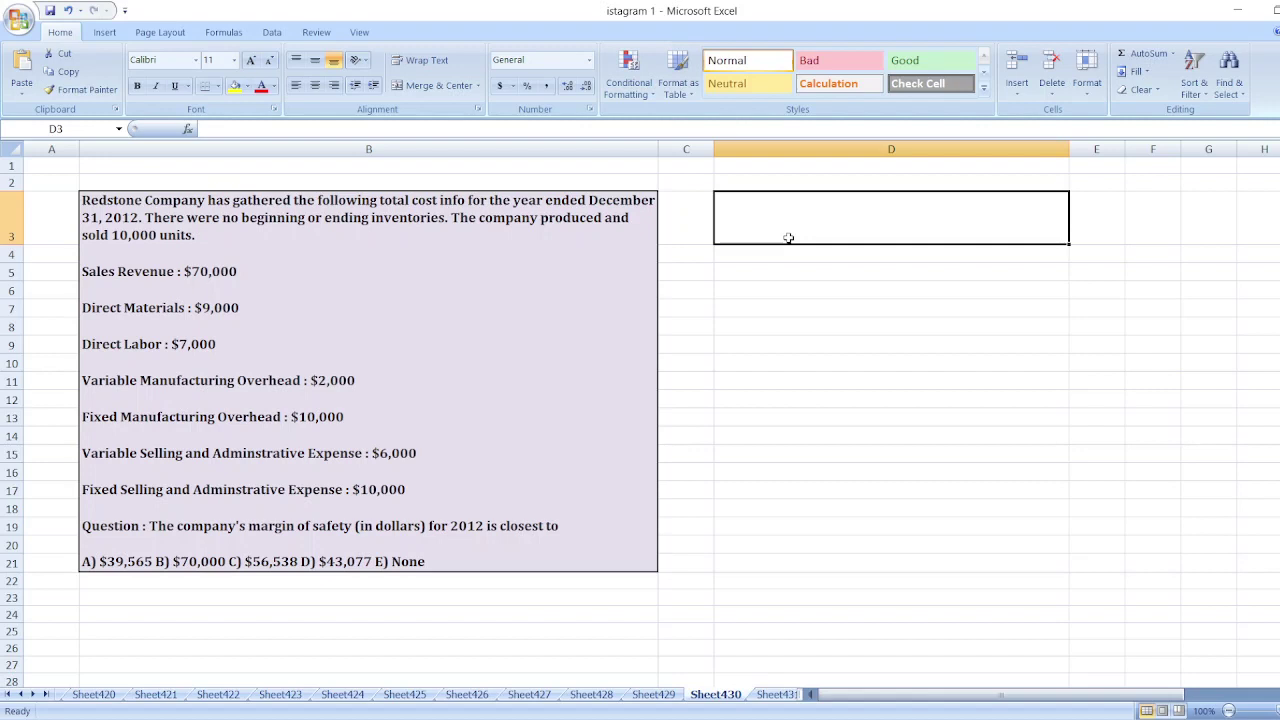
{"action": "type", "text": "Br"}
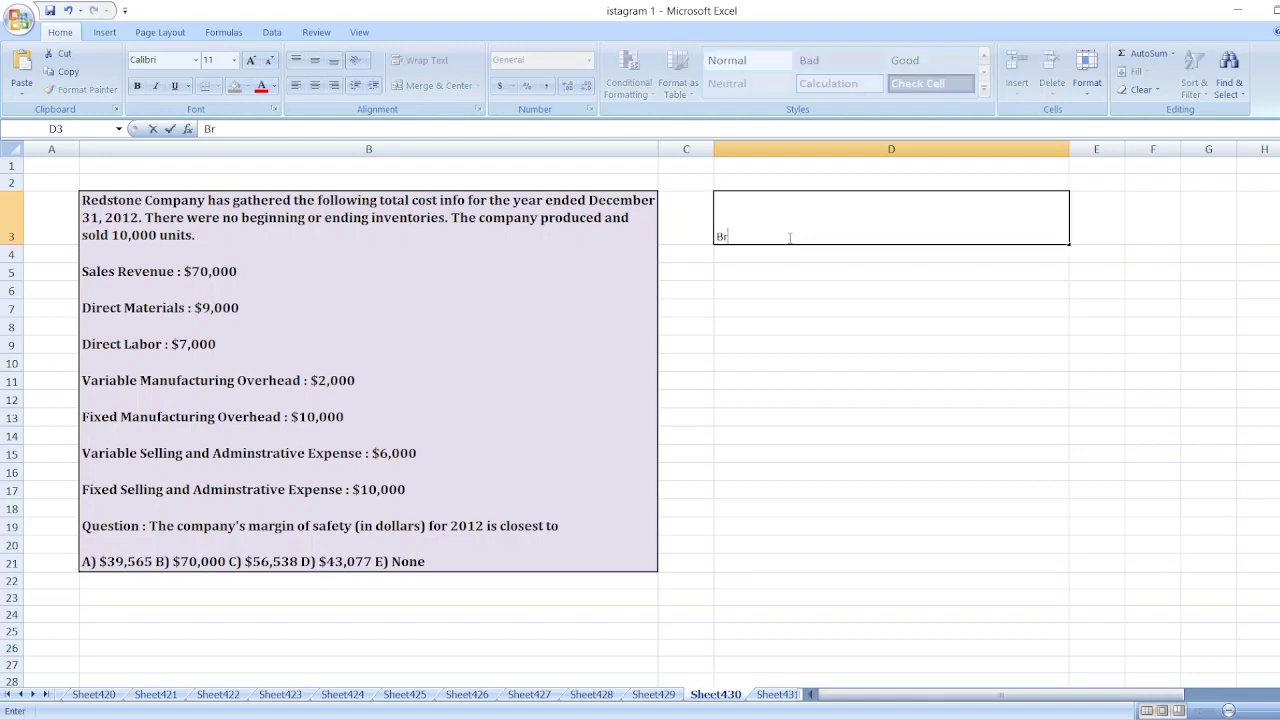
{"action": "type", "text": "eak-even Sales = Fixed E"}
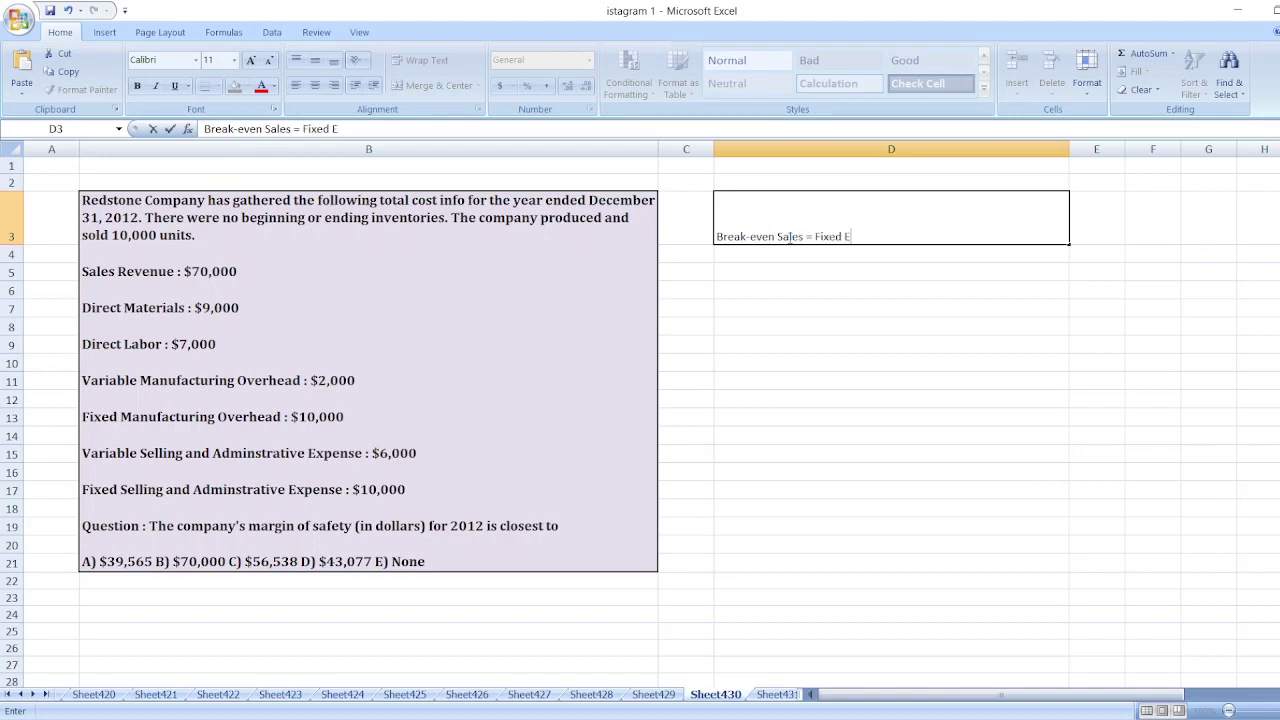
{"action": "type", "text": "xpenses/Contribution Margin Ratio"}
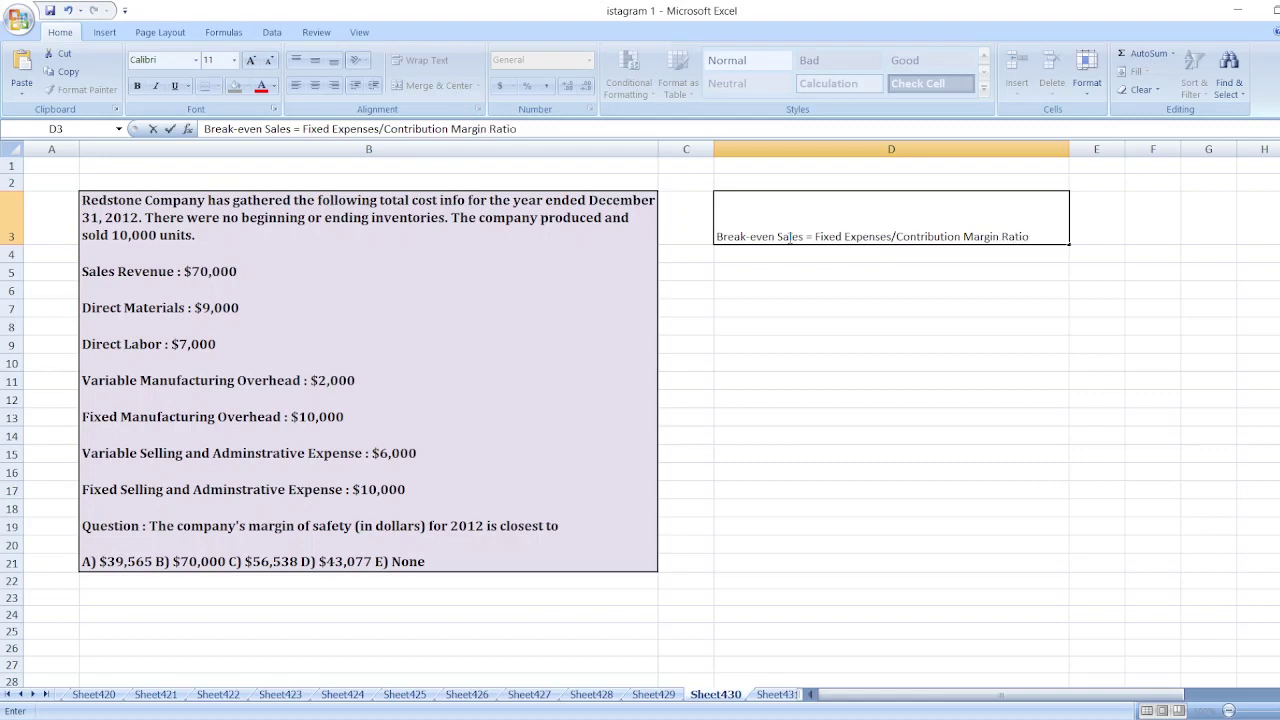
{"action": "key", "text": "Return"}
{"action": "type", "text": "Here,"}
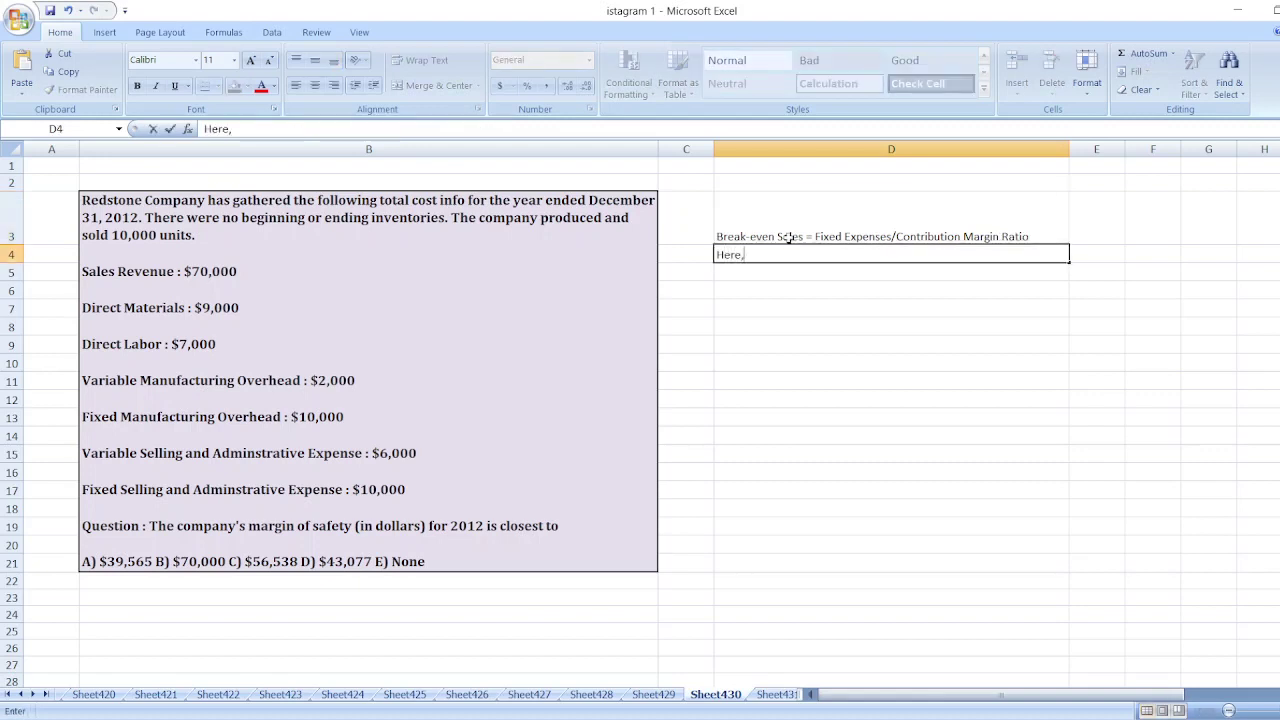
{"action": "key", "text": "Return"}
{"action": "type", "text": "Contribution Margin Ratio = (Sale"}
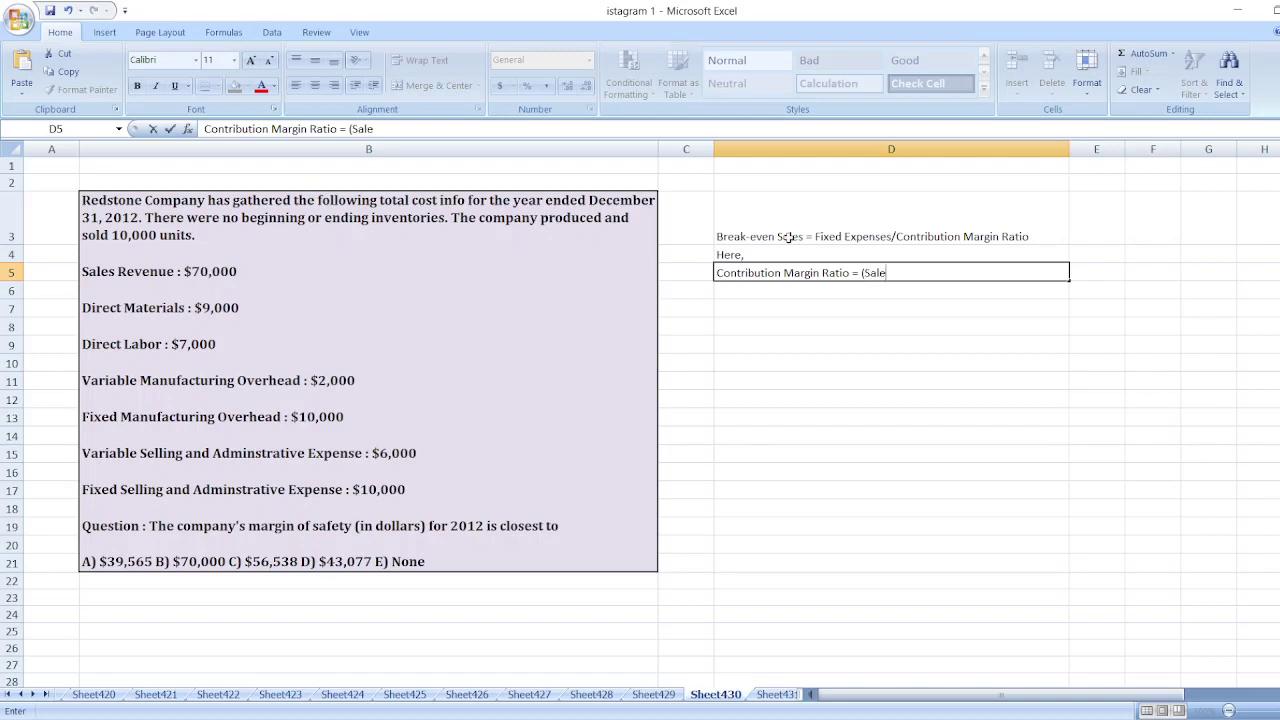
{"action": "type", "text": "s - Variable Costs"}
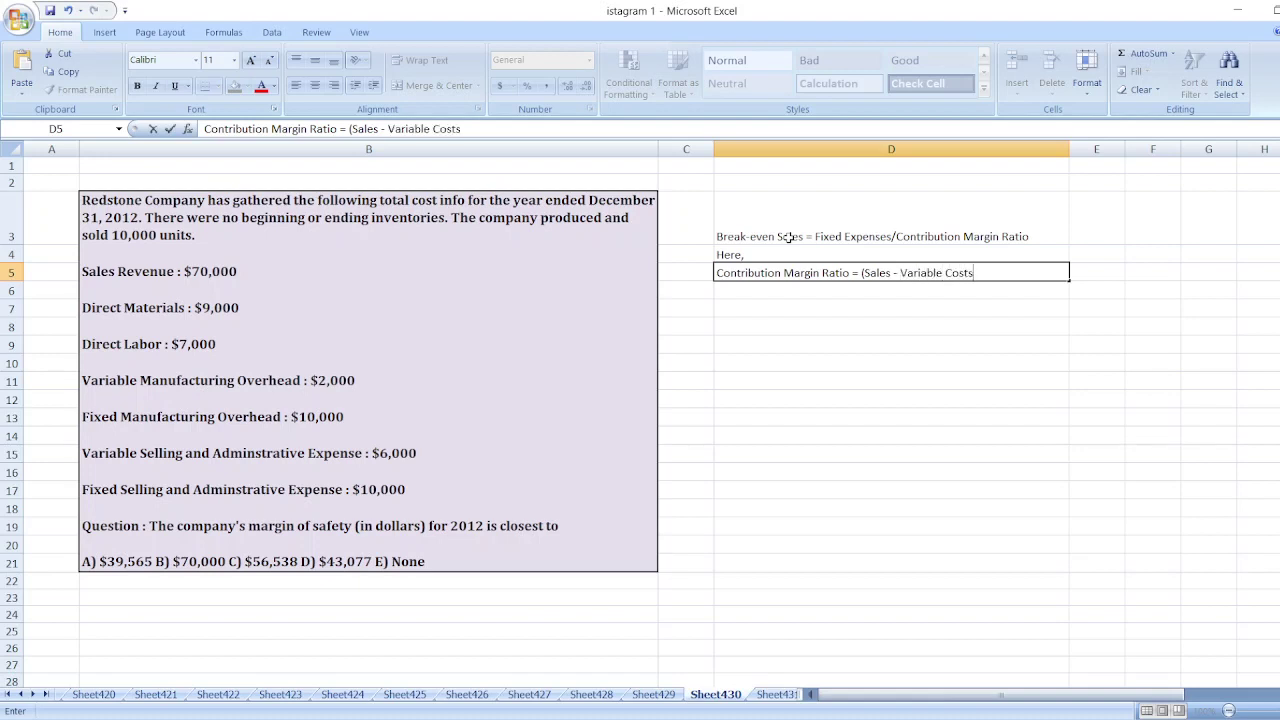
{"action": "type", "text": ")/Sales"}
{"action": "key", "text": "Return"}
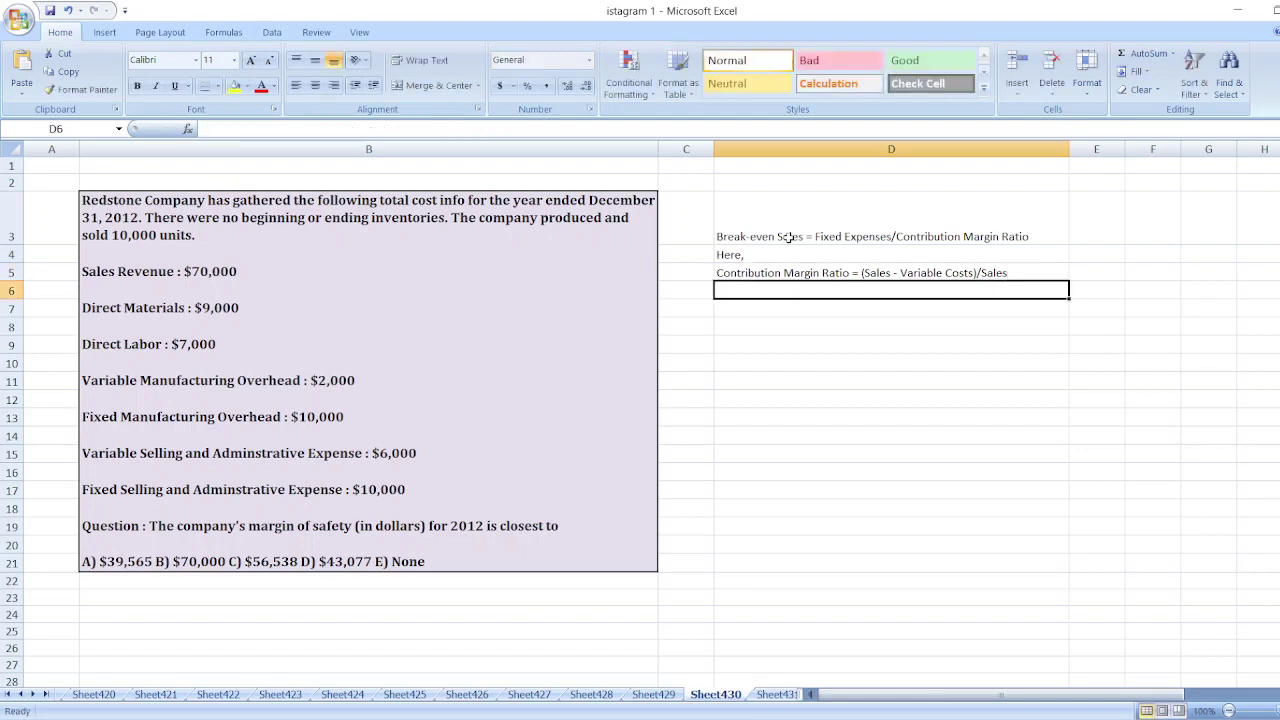
Enter '= ($70,000 - $9,000 - $7,000 - $2,000 - $6,000)/$70,000' in D6
{"action": "type", "text": "="}
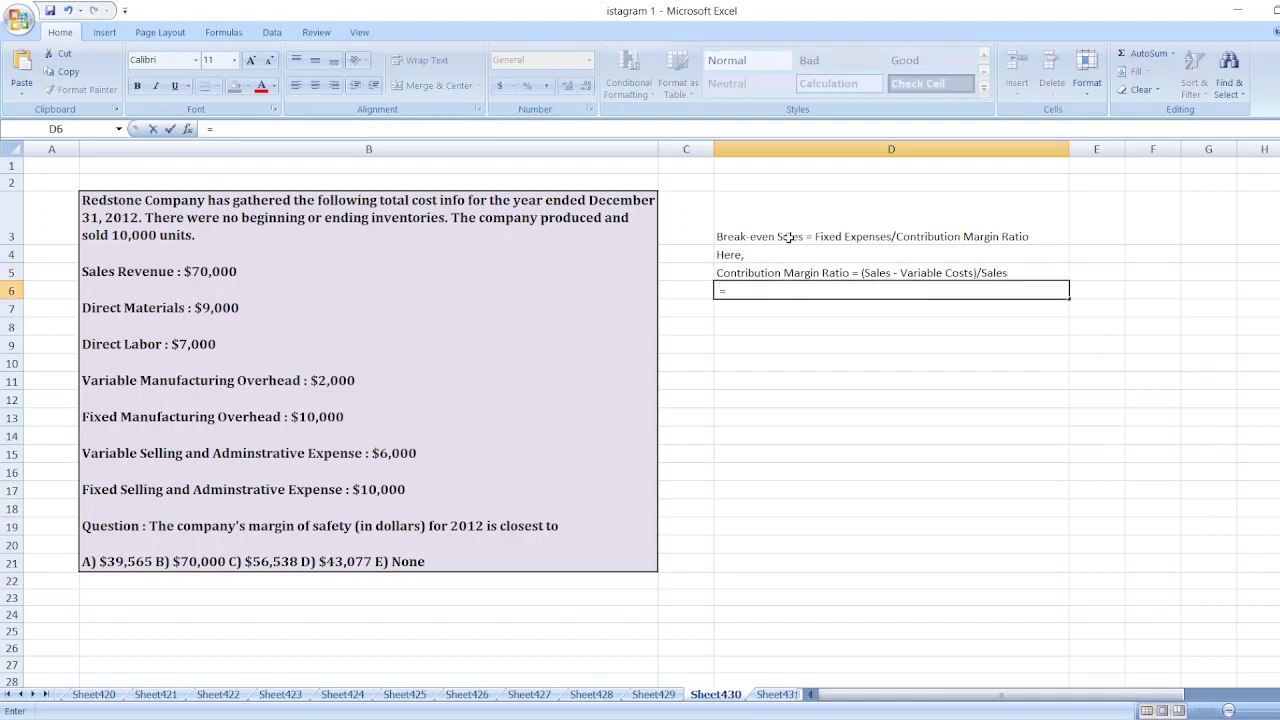
{"action": "type", "text": " ($70,000"}
{"action": "type", "text": "$900"}
{"action": "key", "text": "BackSpace"}
{"action": "key", "text": "BackSpace"}
{"action": "type", "text": ",000"}
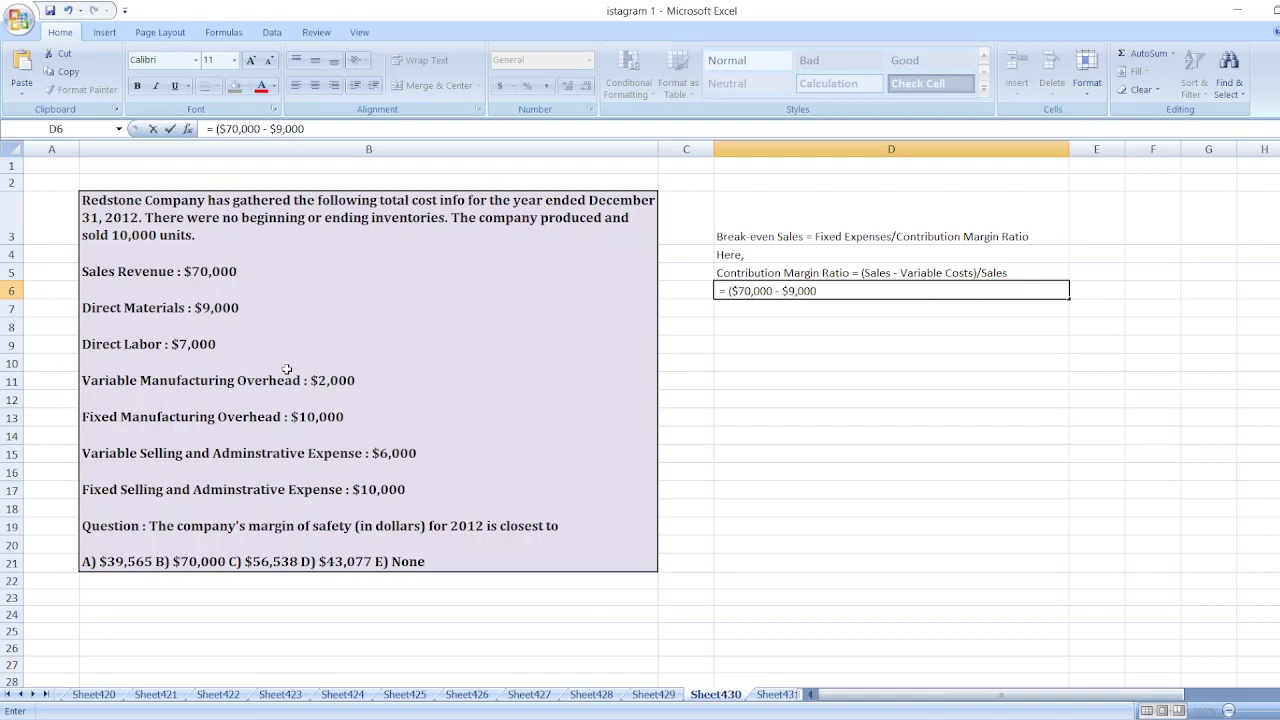
{"action": "type", "text": " - $7,000 - $2,000"}
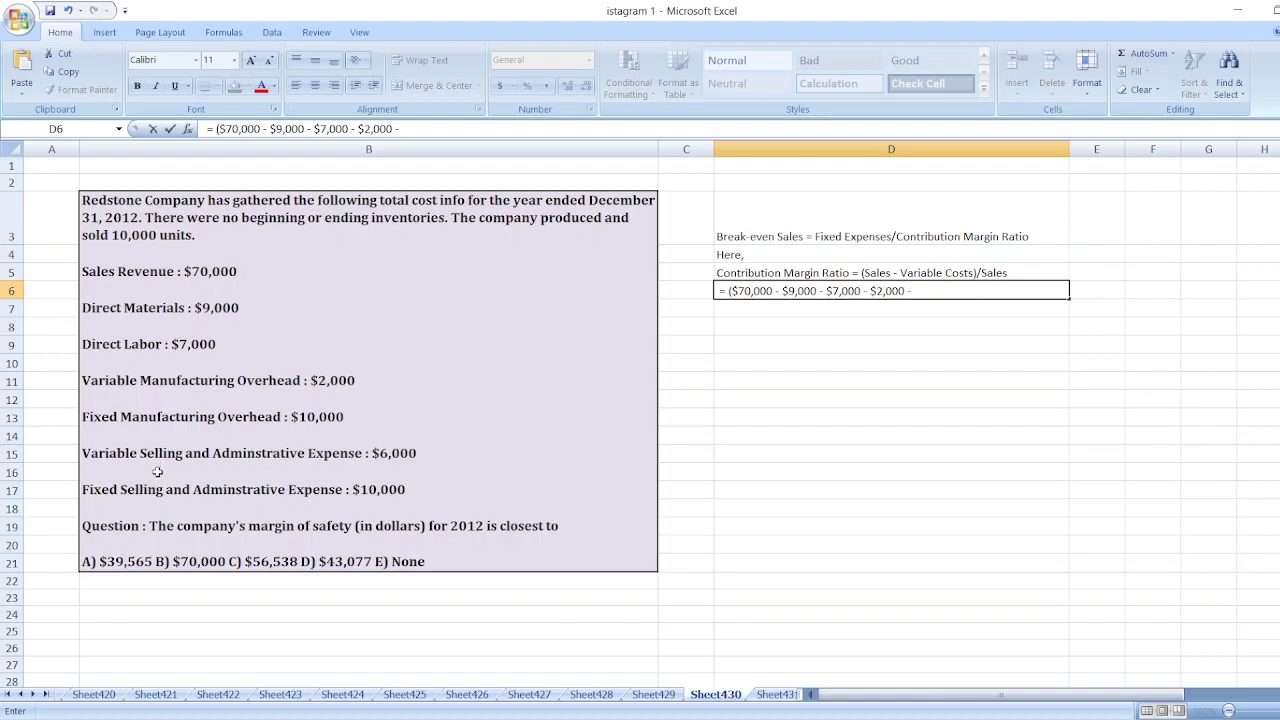
{"action": "type", "text": " - $6,000)/"}
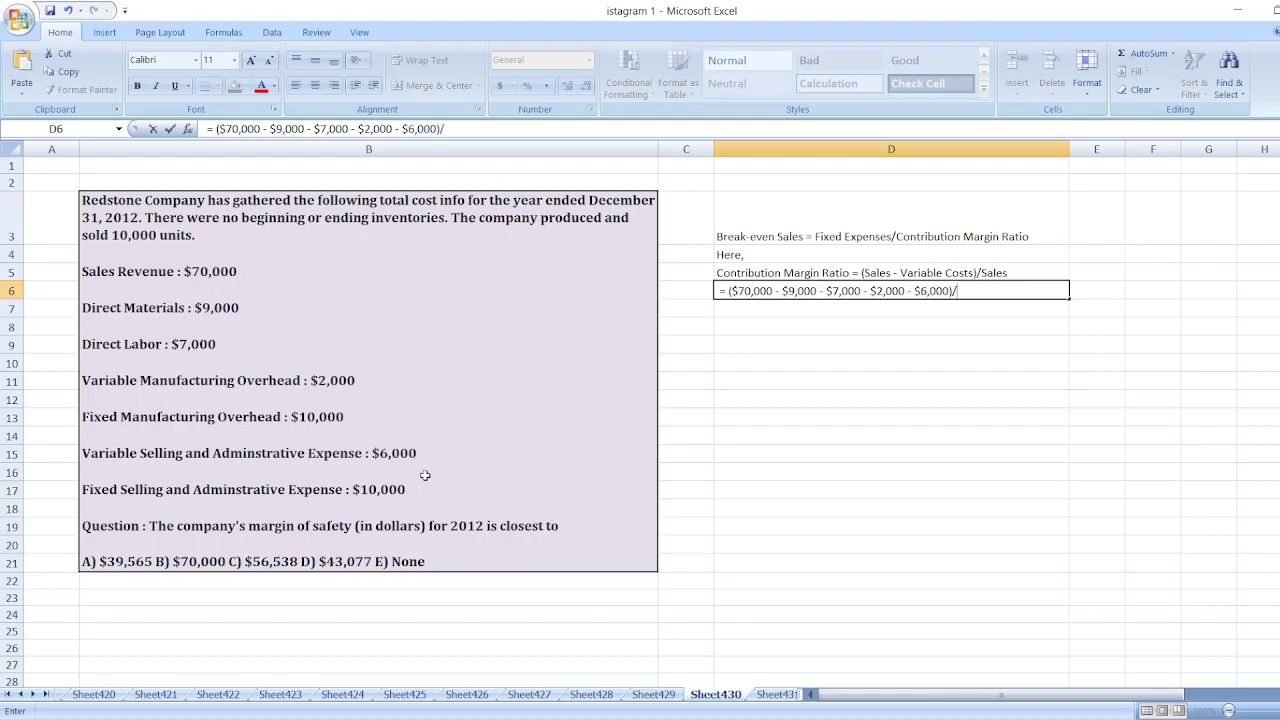
{"action": "type", "text": "$70,000"}
{"action": "key", "text": "Return"}
{"action": "type", "text": "="}
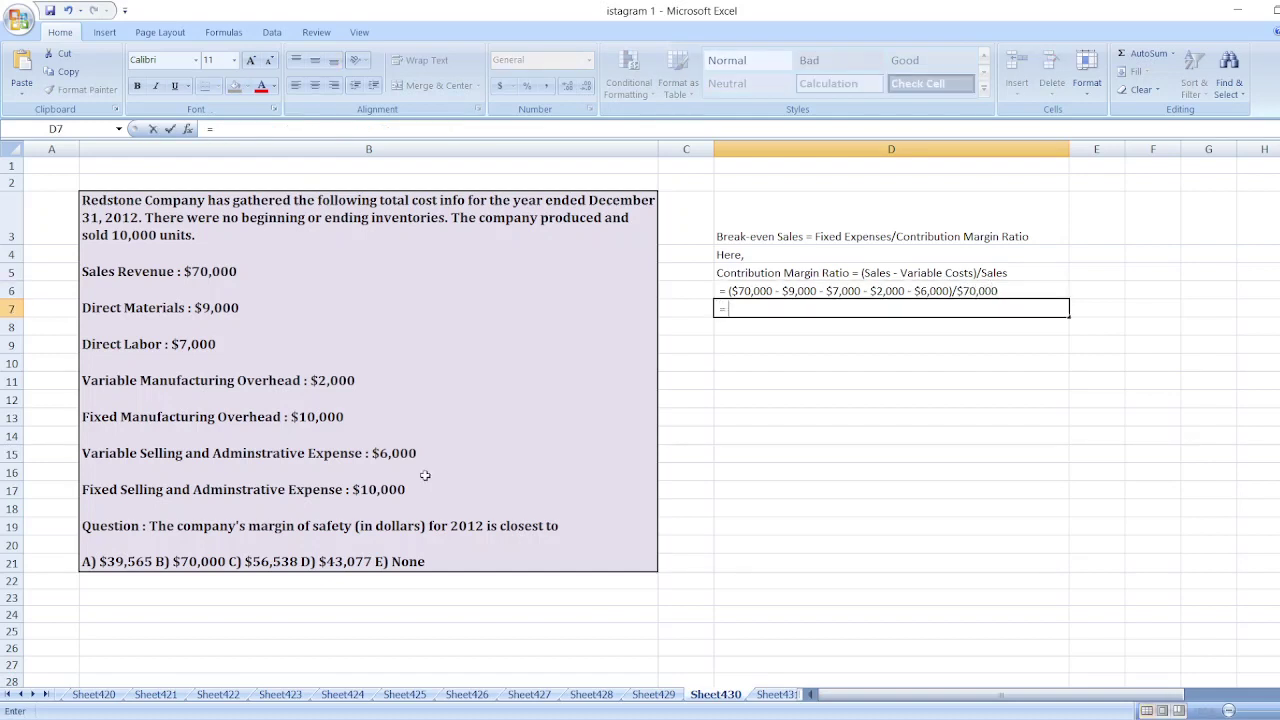
{"action": "type", "text": " ($70,000 -"}
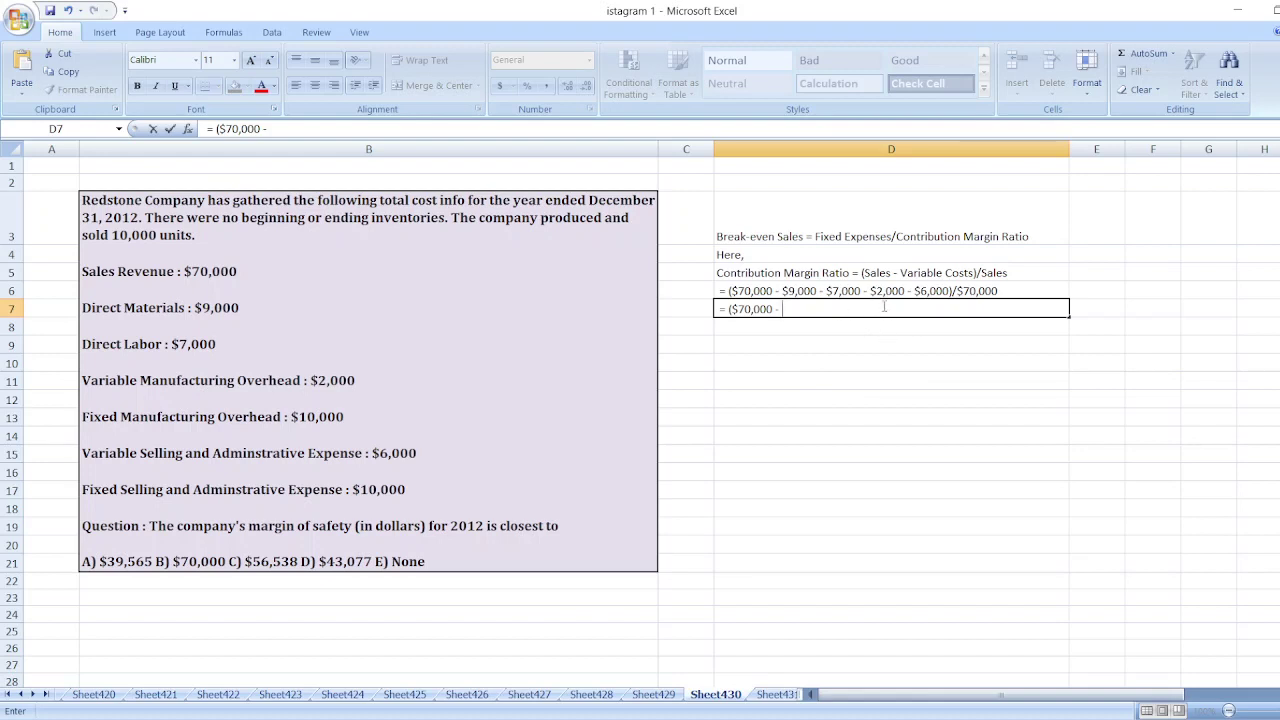
{"action": "type", "text": "$24,000"}
{"action": "type", "text": ")/"}
{"action": "type", "text": "$70,000"}
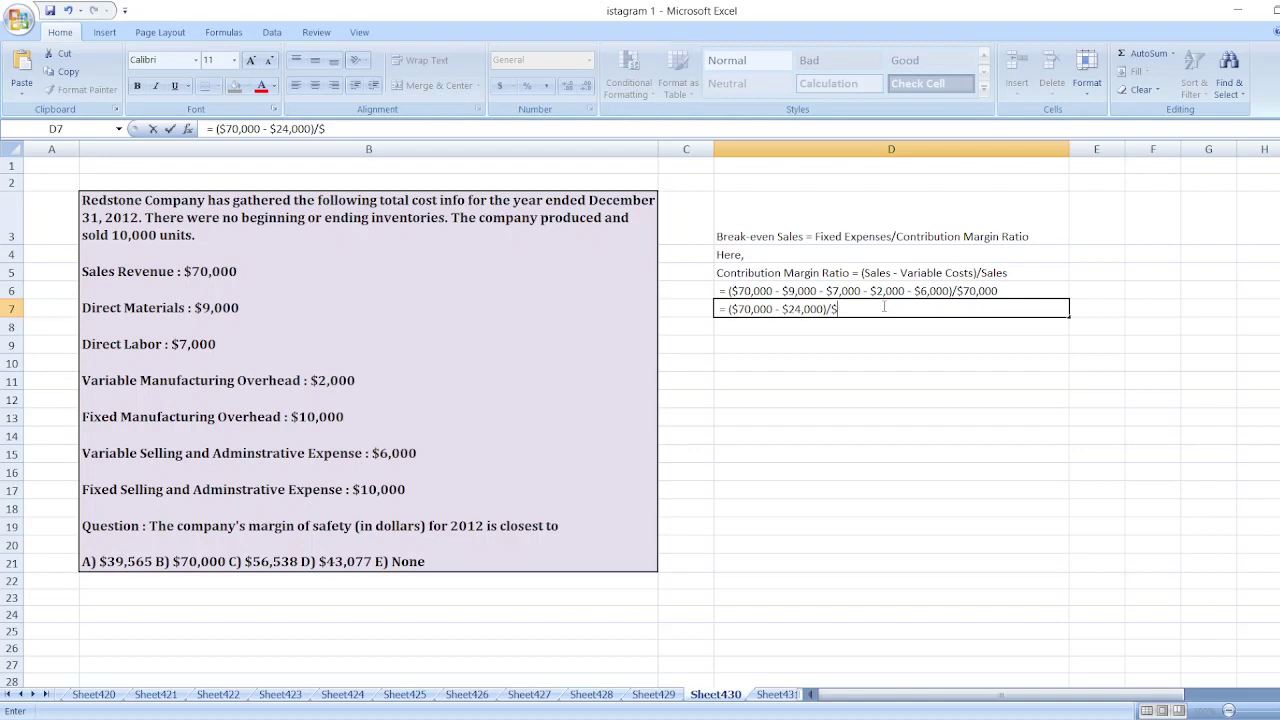
{"action": "key", "text": "Return"}
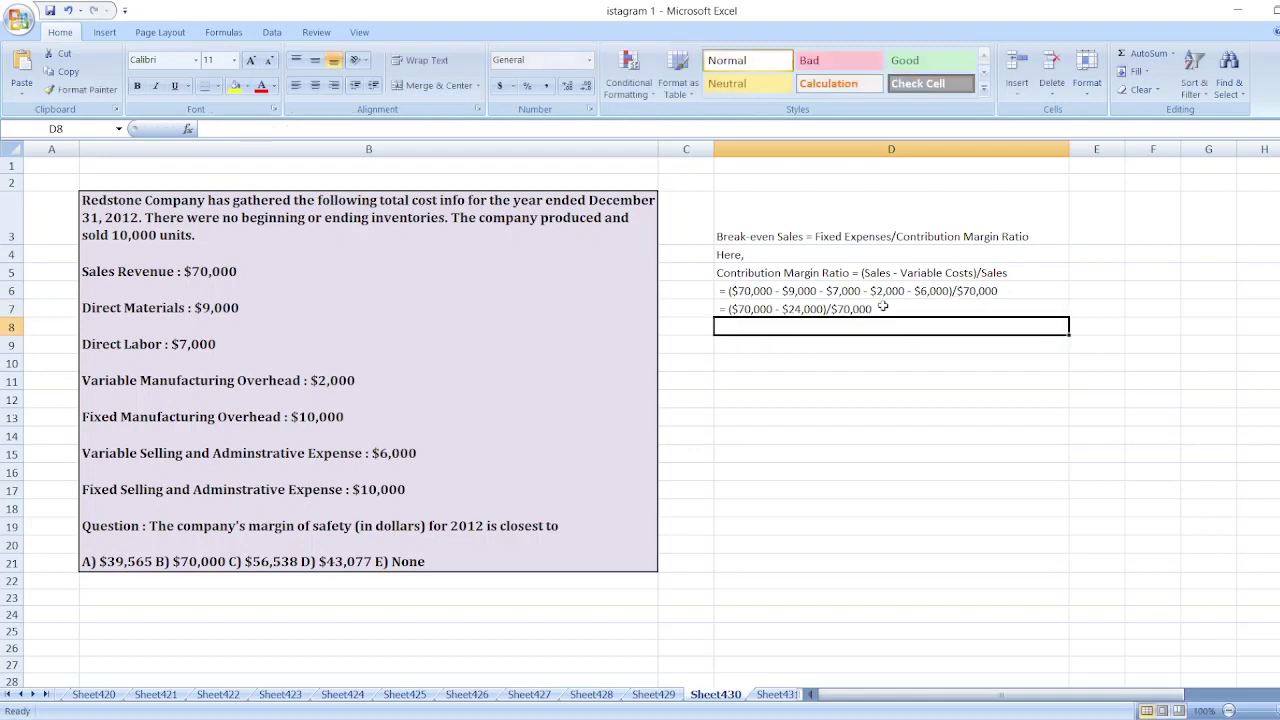
{"action": "left_click", "coordinate": [1186, 377]}
{"action": "type", "text": "=700"}
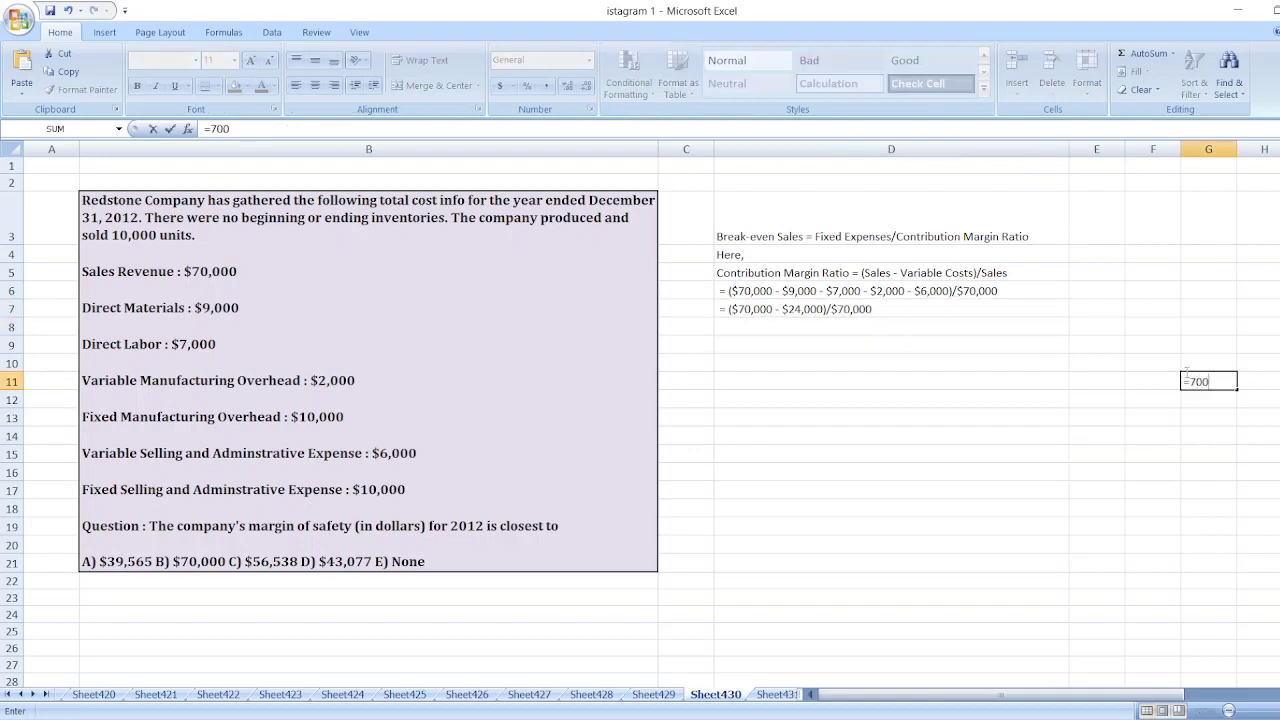
{"action": "type", "text": "00-24000"}
{"action": "key", "text": "Return"}
Enter '= $46,000/$70,000' in D8
{"action": "left_click", "coordinate": [806, 329]}
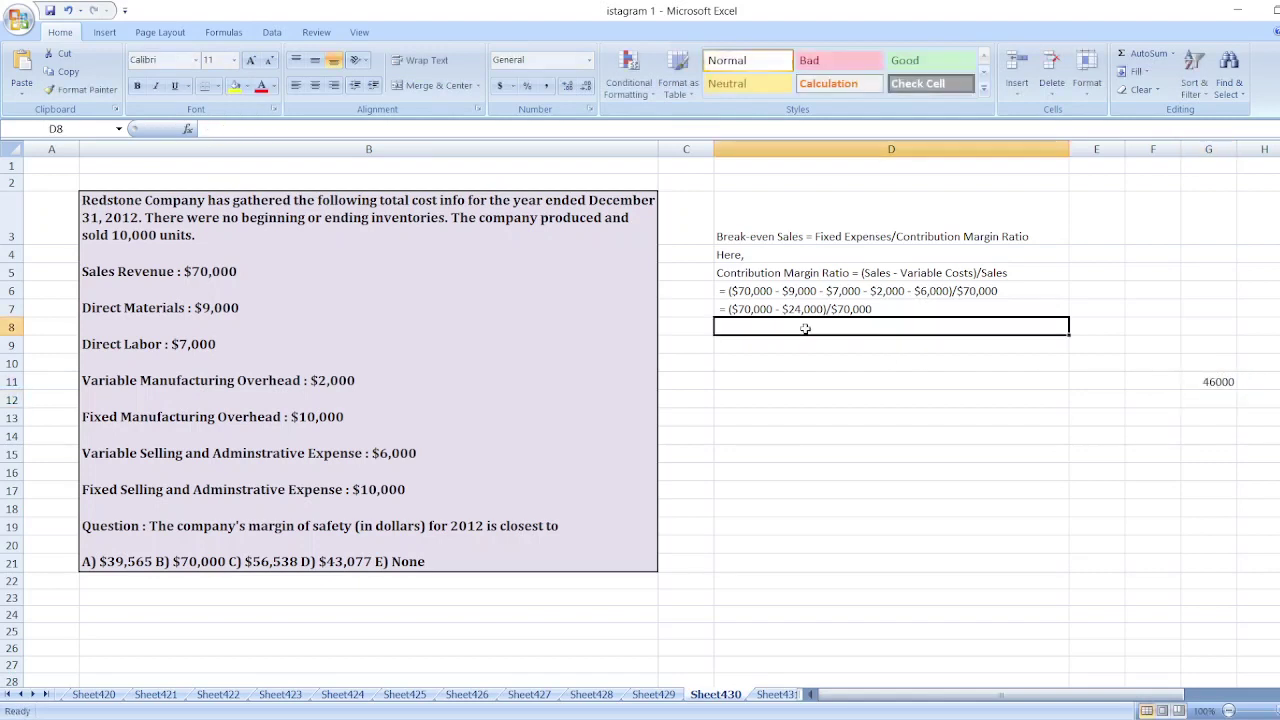
{"action": "type", "text": "= $46,0000"}
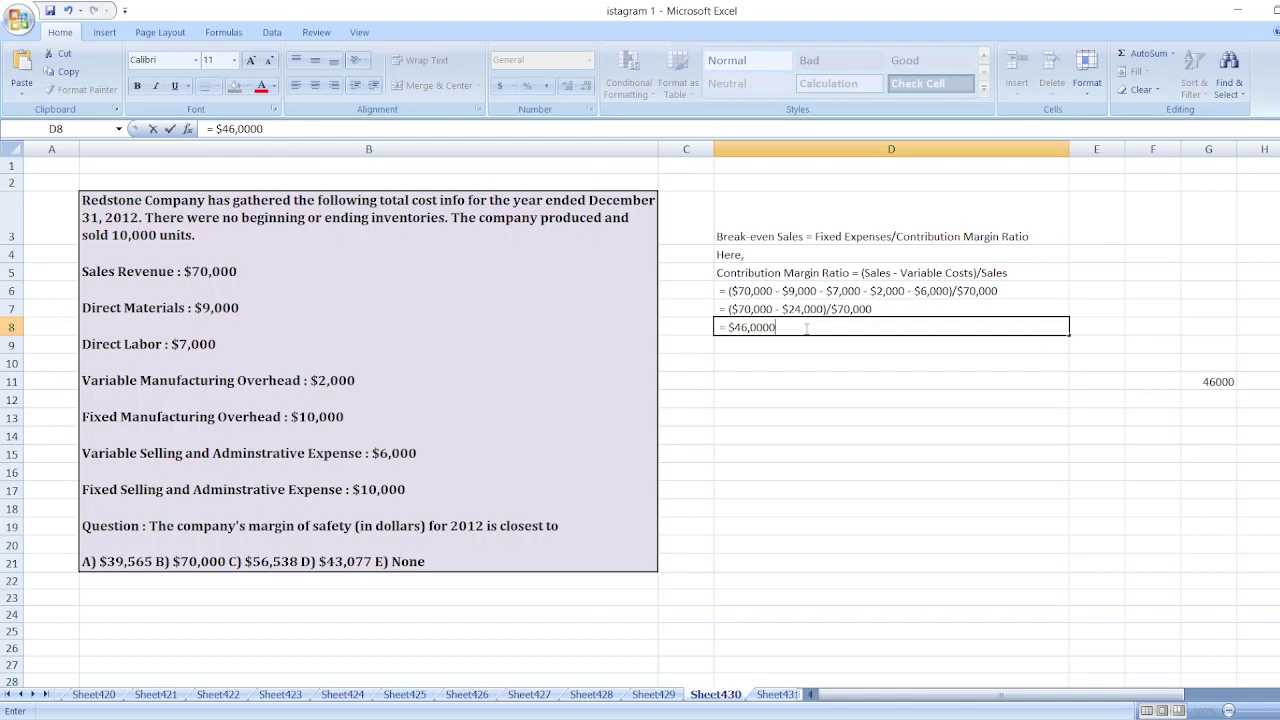
{"action": "key", "text": "BackSpace"}
{"action": "type", "text": "/$70,000"}
{"action": "key", "text": "Return"}
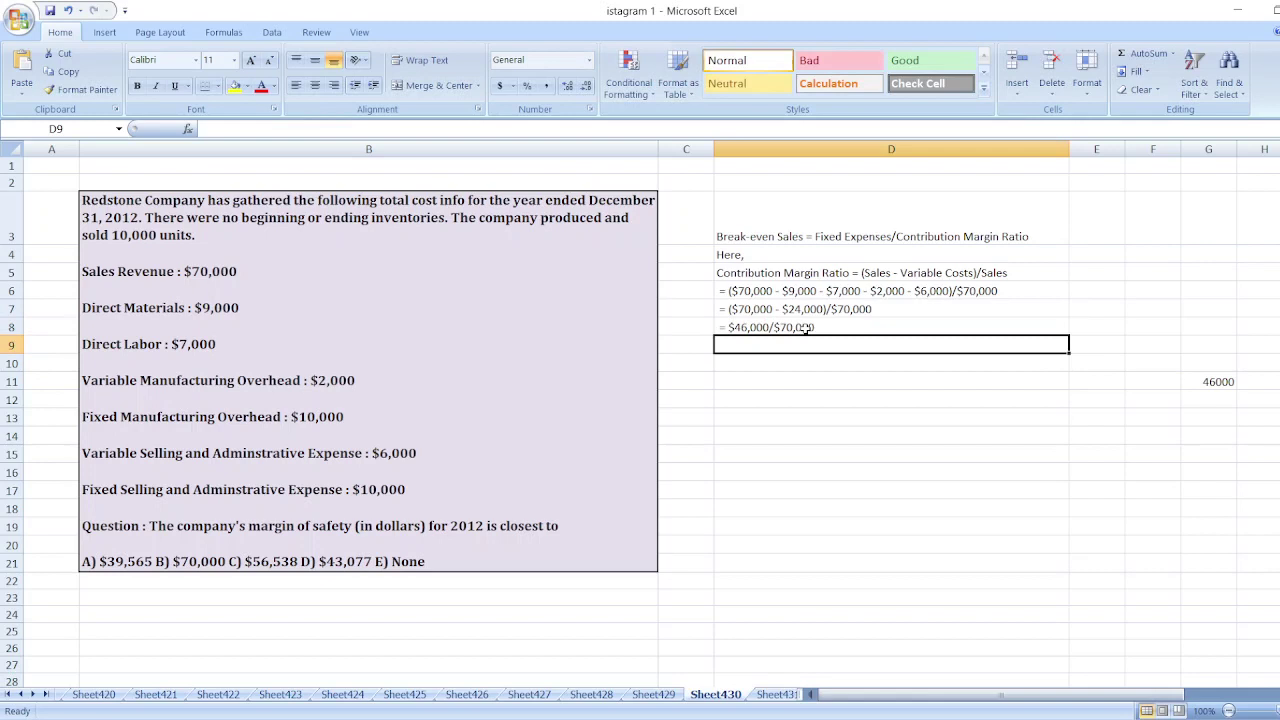
Enter the label 'Contribution Margin Ratio =' in D9
{"action": "type", "text": "Contributio"}
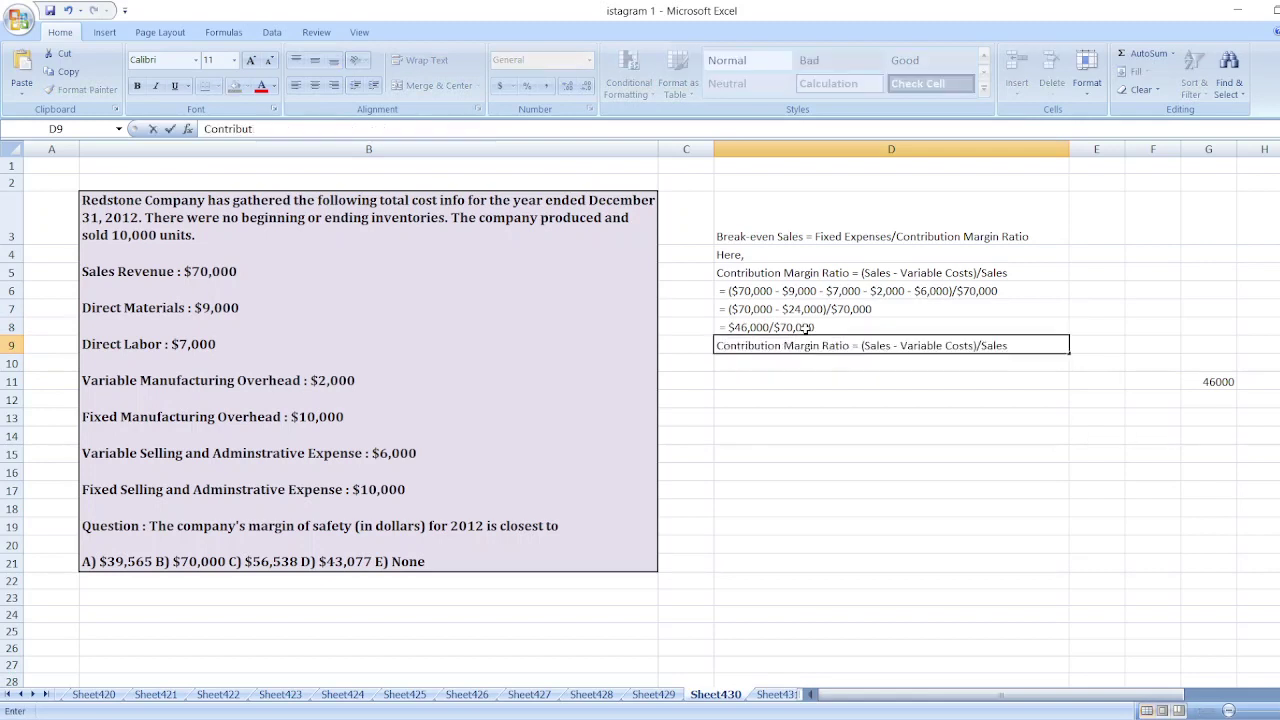
{"action": "type", "text": "n Marg"}
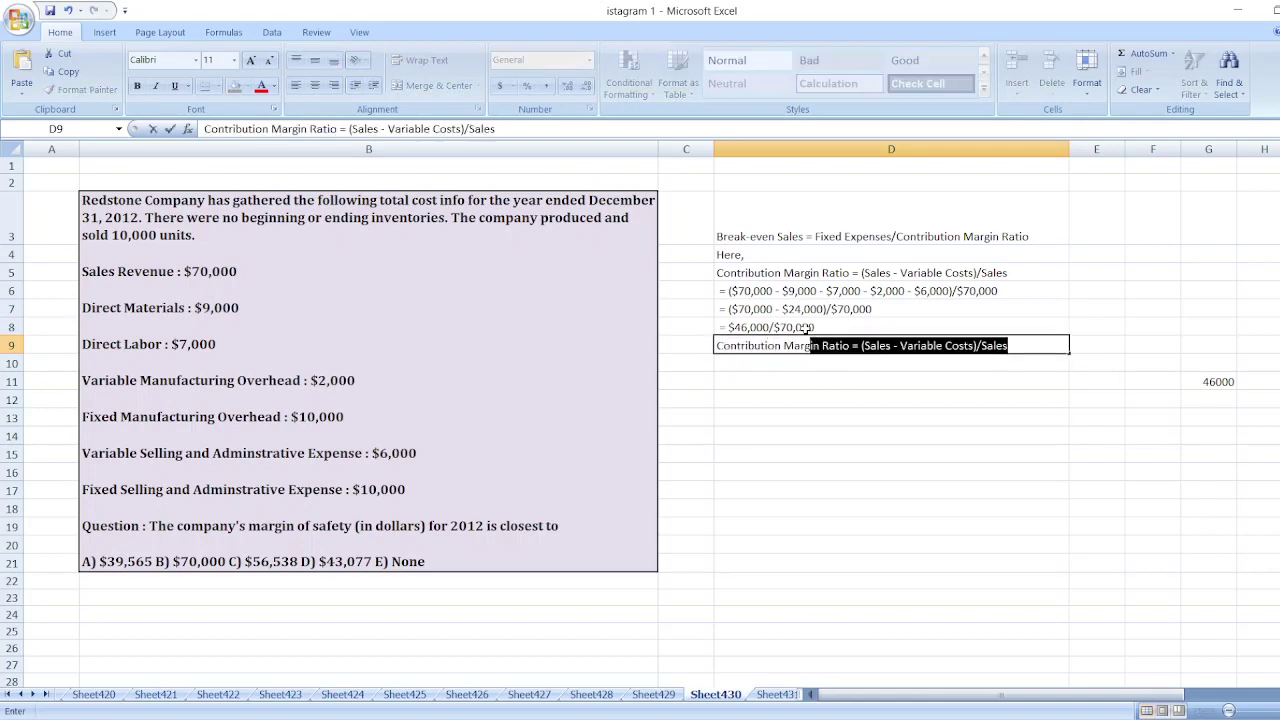
{"action": "type", "text": "in Ratio"}
{"action": "key", "text": "Delete"}
{"action": "type", "text": "="}
{"action": "key", "text": "Delete"}
{"action": "key", "text": "Return"}
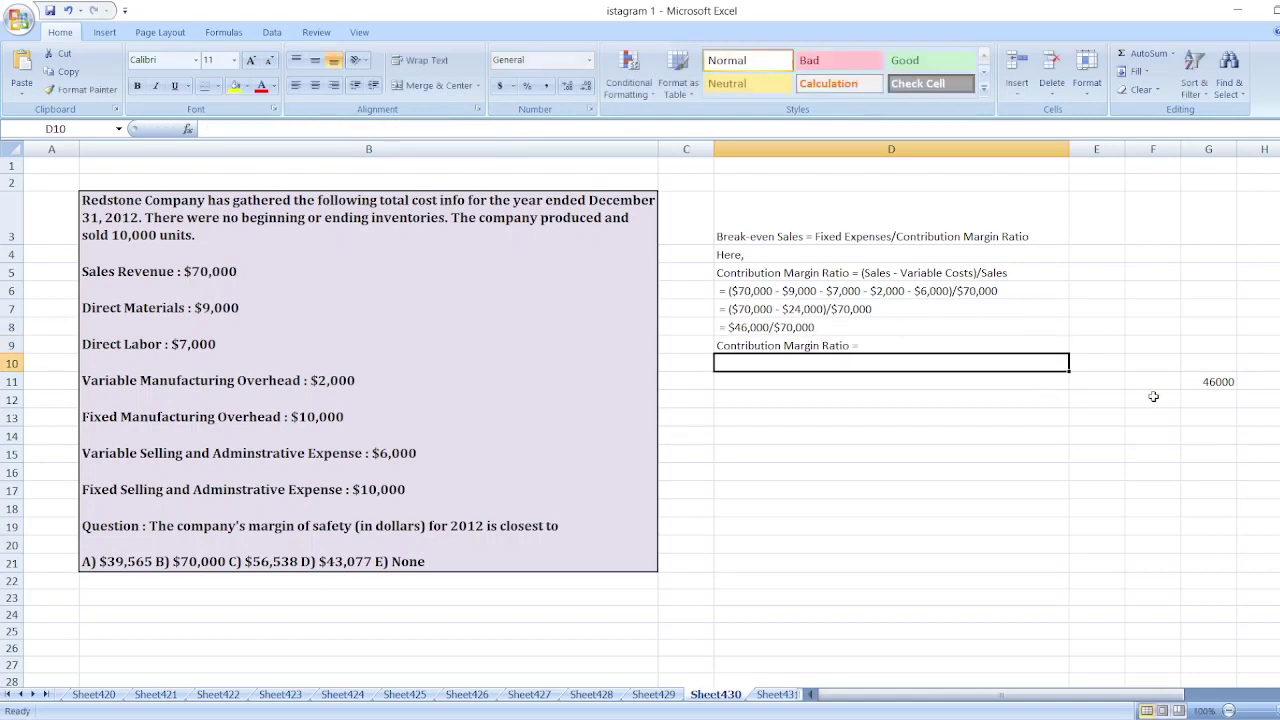
Compute =G11/70000 in G12 and format it as a percentage
{"action": "left_click", "coordinate": [1200, 401]}
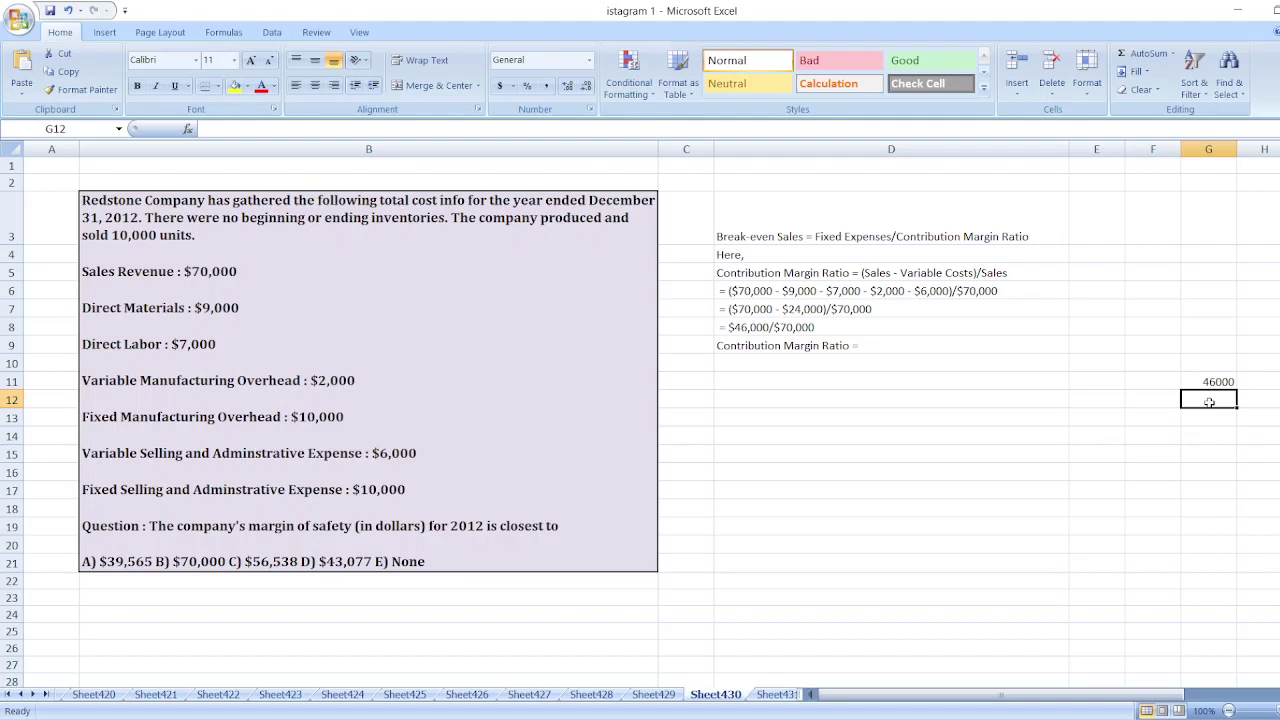
{"action": "type", "text": "=G11/"}
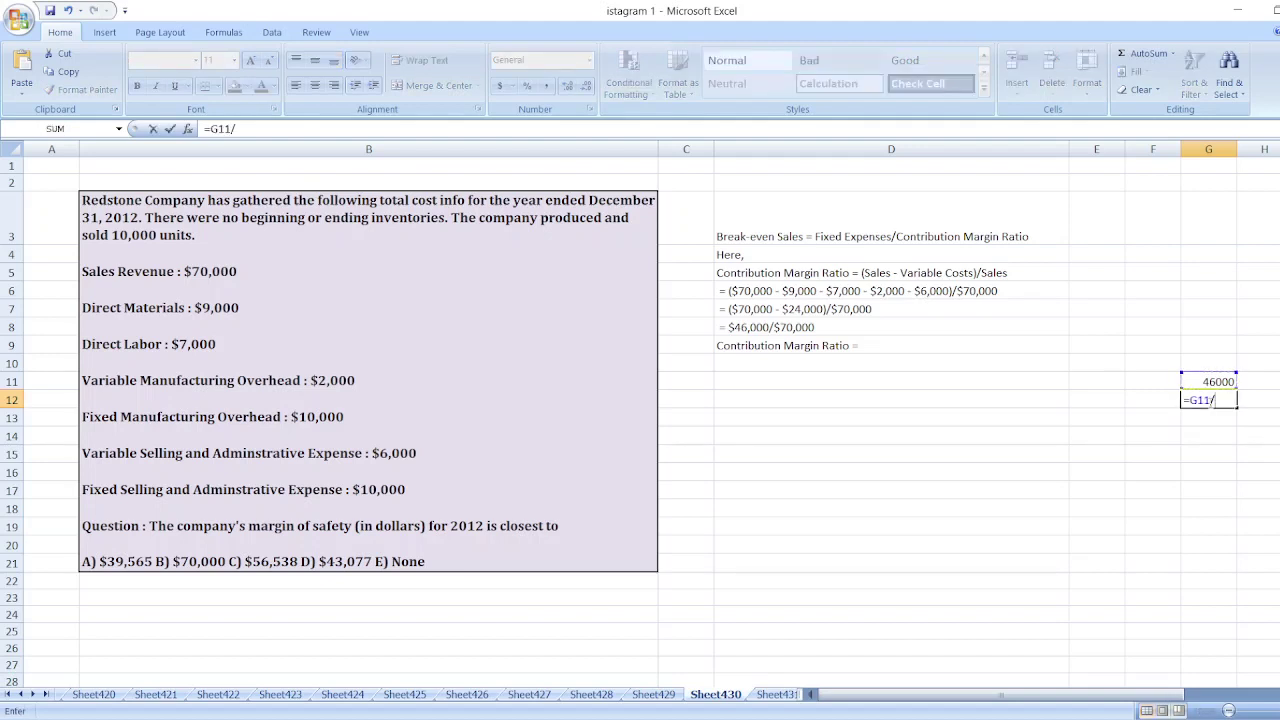
{"action": "type", "text": "70000"}
{"action": "key", "text": "Return"}
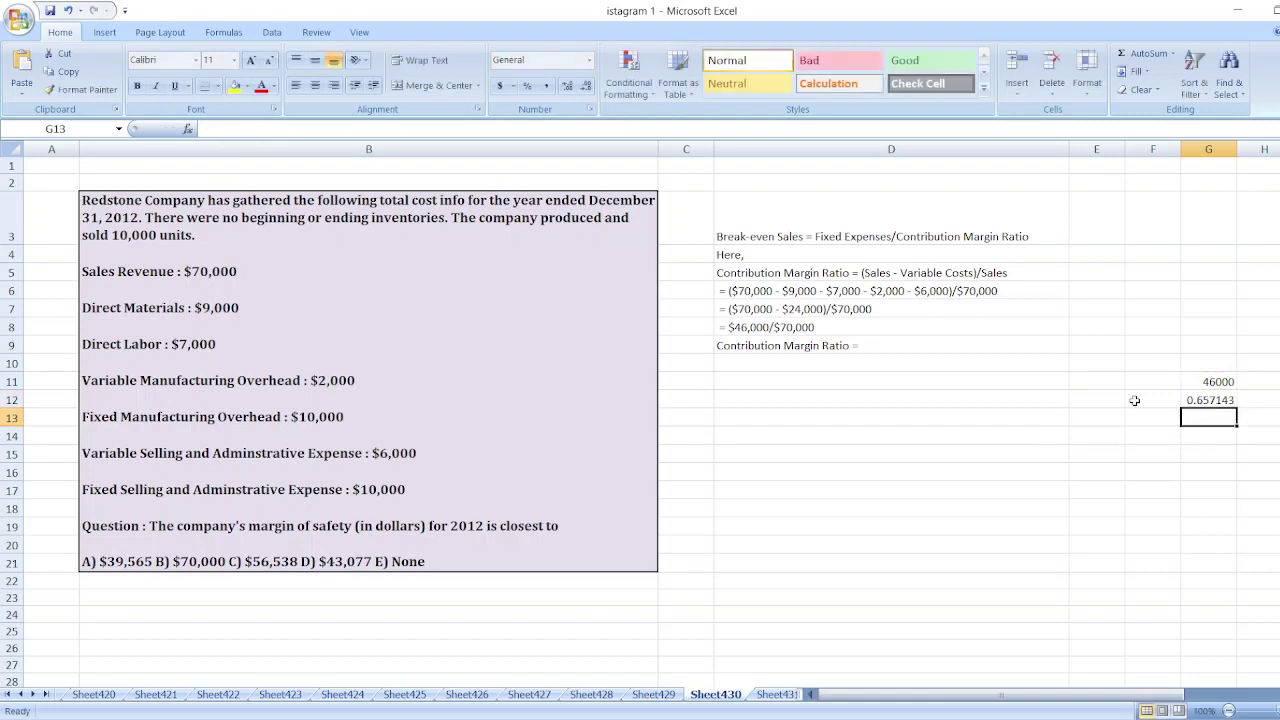
{"action": "key", "text": "Up"}
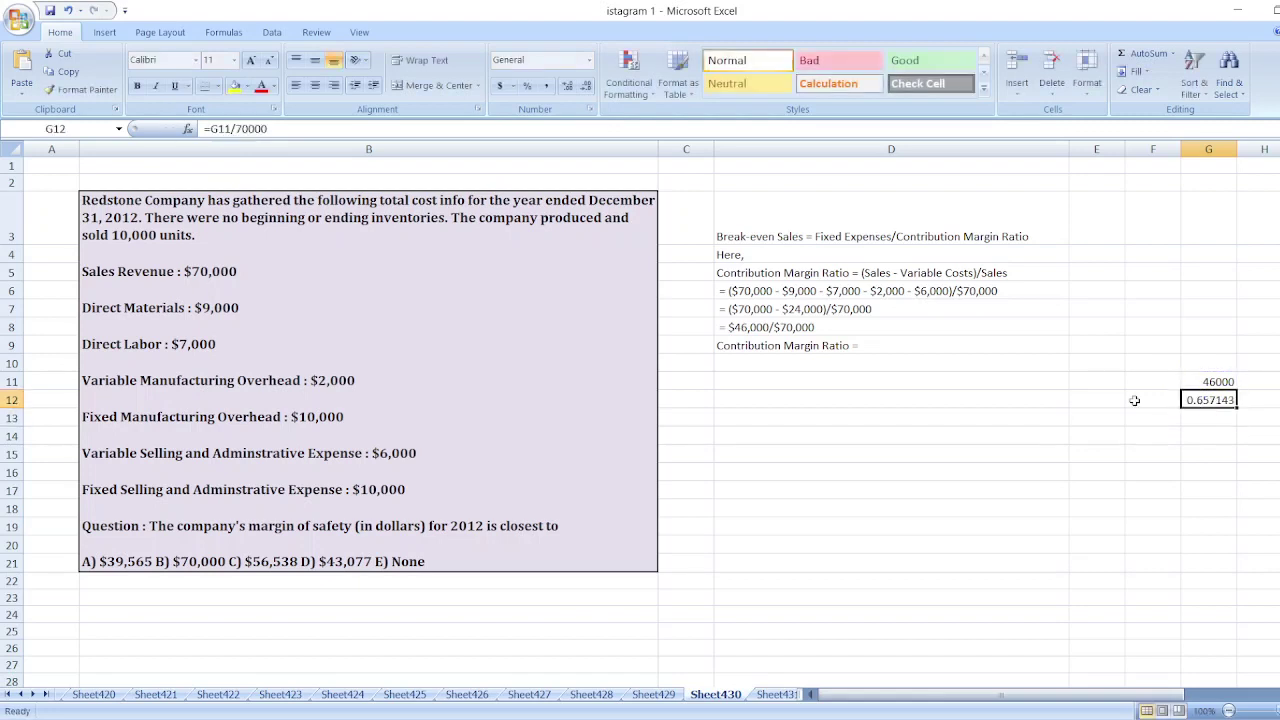
{"action": "left_click", "coordinate": [529, 87]}
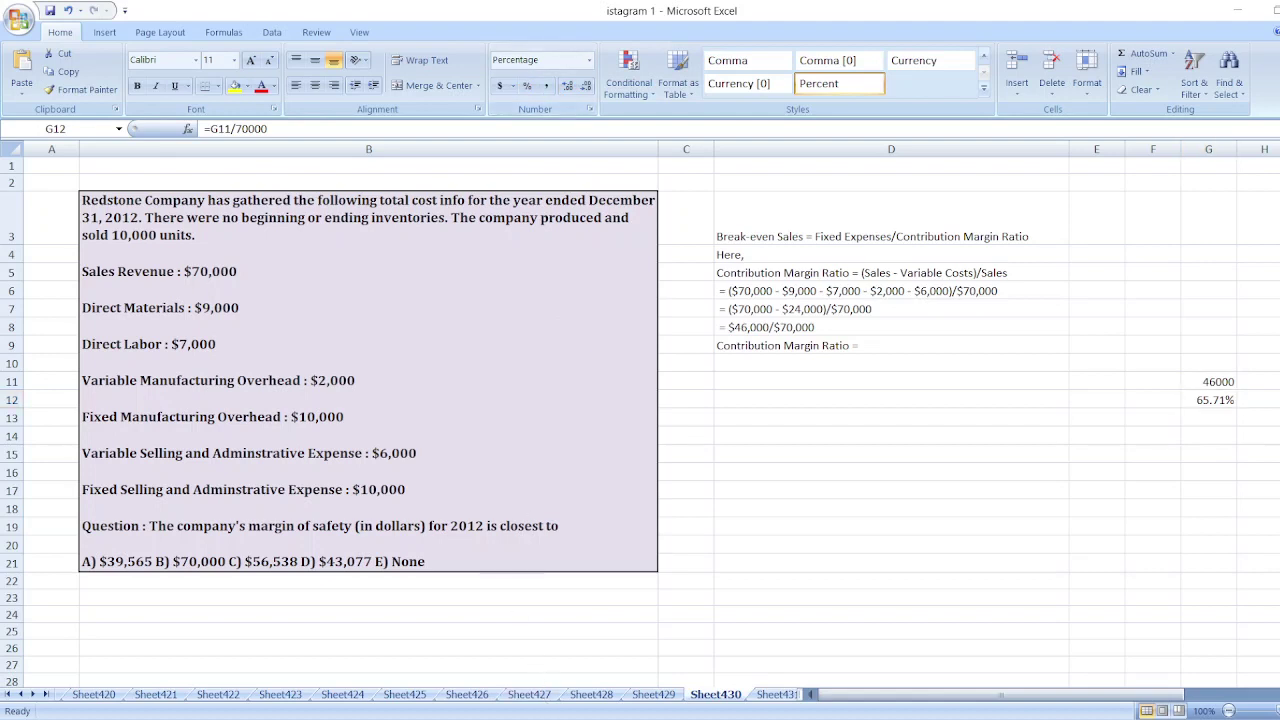
Append 65.71% to the contribution margin ratio line in D9
{"action": "left_click", "coordinate": [882, 347]}
{"action": "double_click", "coordinate": [882, 347]}
{"action": "type", "text": "65.71%"}
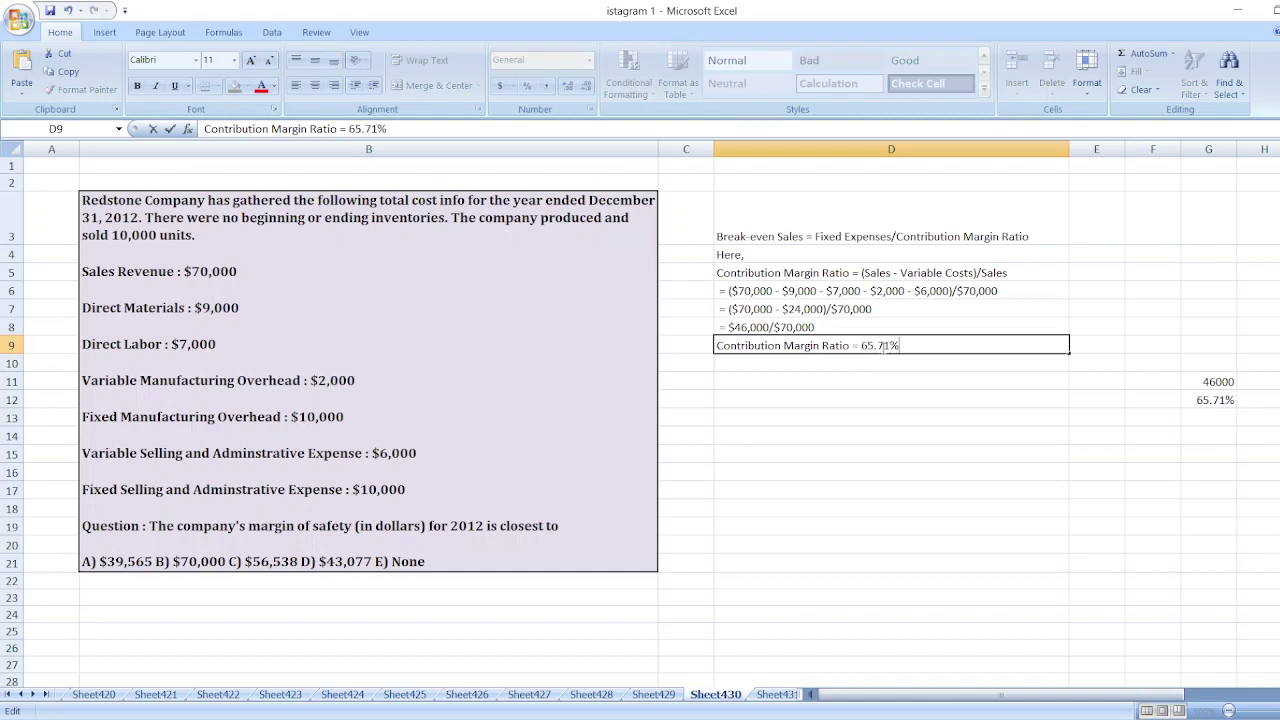
{"action": "key", "text": "Return"}
{"action": "key", "text": "Return"}
Type 'Break-even Sales = ($10,000+$10,000)/65.71% =' in D11
{"action": "type", "text": "Br"}
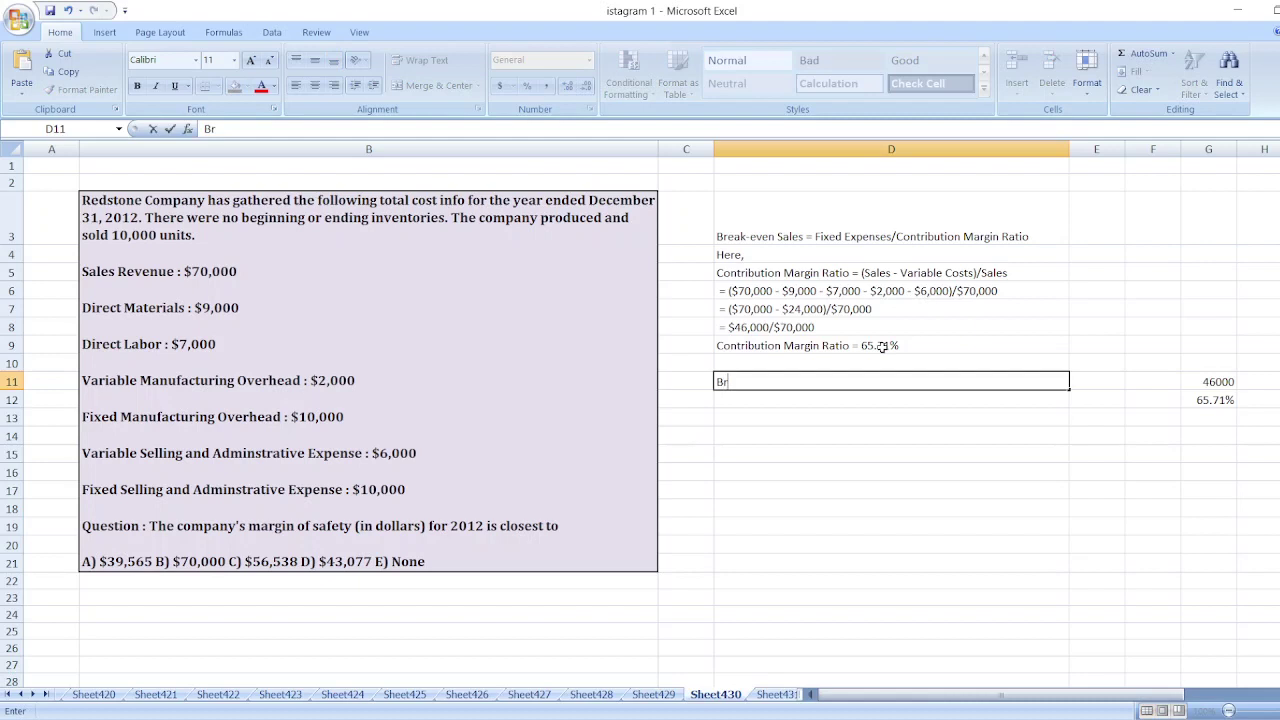
{"action": "type", "text": "eak-even Sales ="}
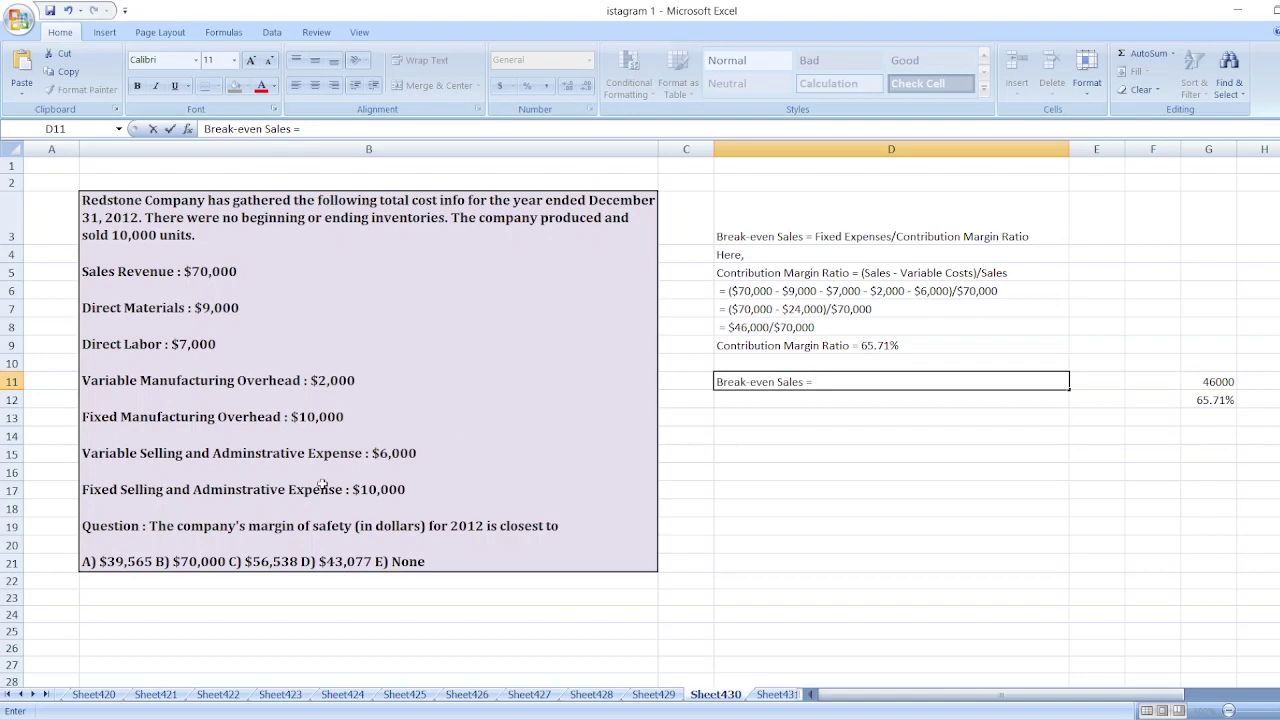
{"action": "type", "text": " ($10,000"}
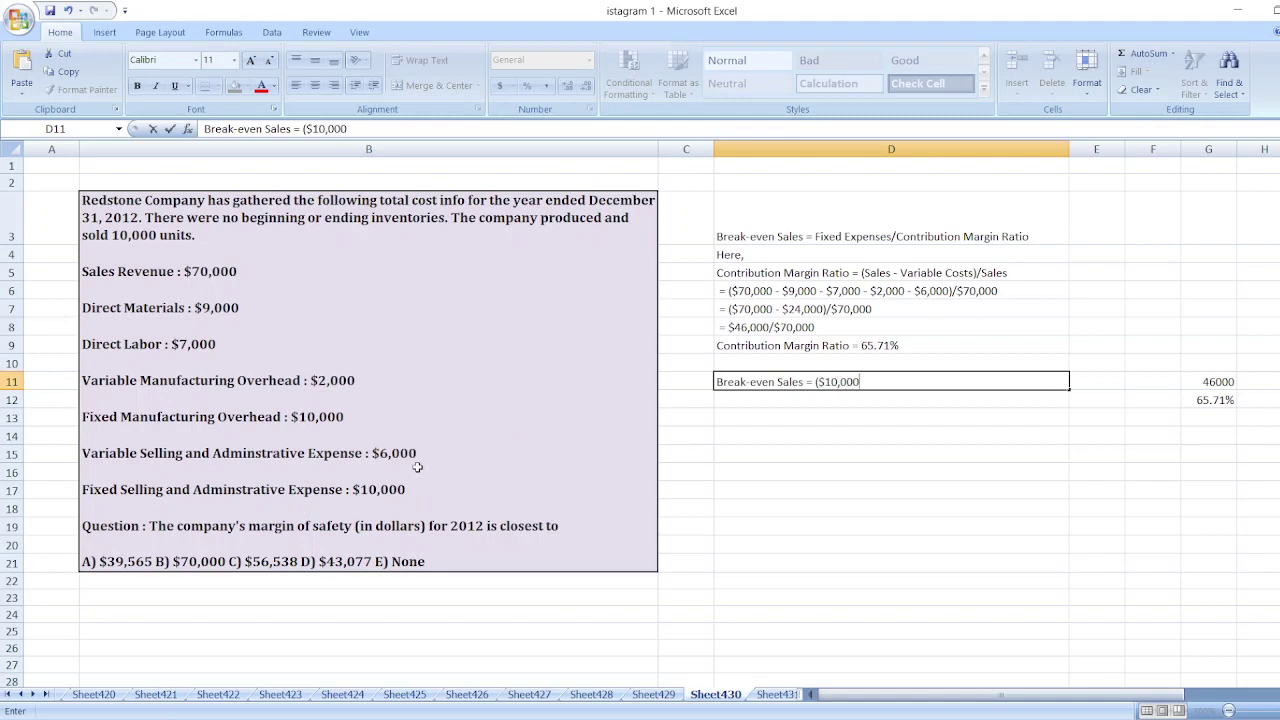
{"action": "type", "text": "+$10,000)/65.71"}
{"action": "key", "text": "BackSpace"}
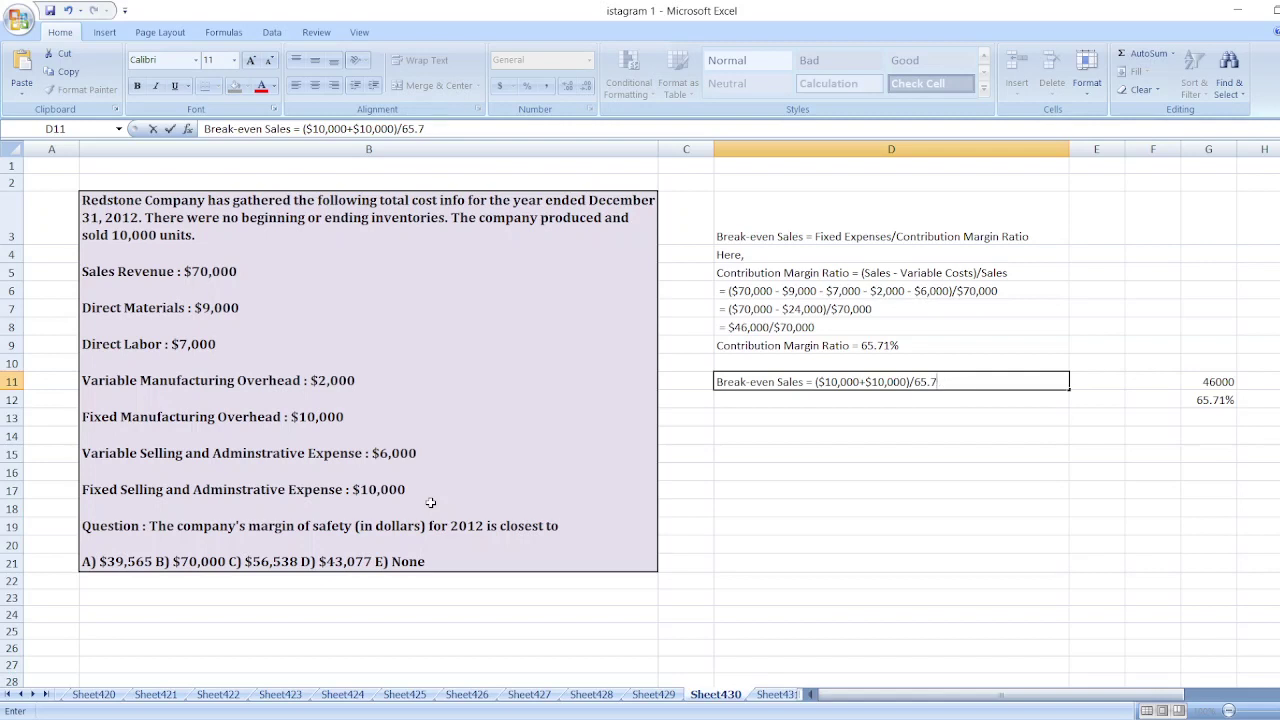
{"action": "type", "text": "1% ="}
Compute the break-even value =20000/G12 in G13
{"action": "left_click", "coordinate": [1193, 413]}
{"action": "type", "text": "=200000"}
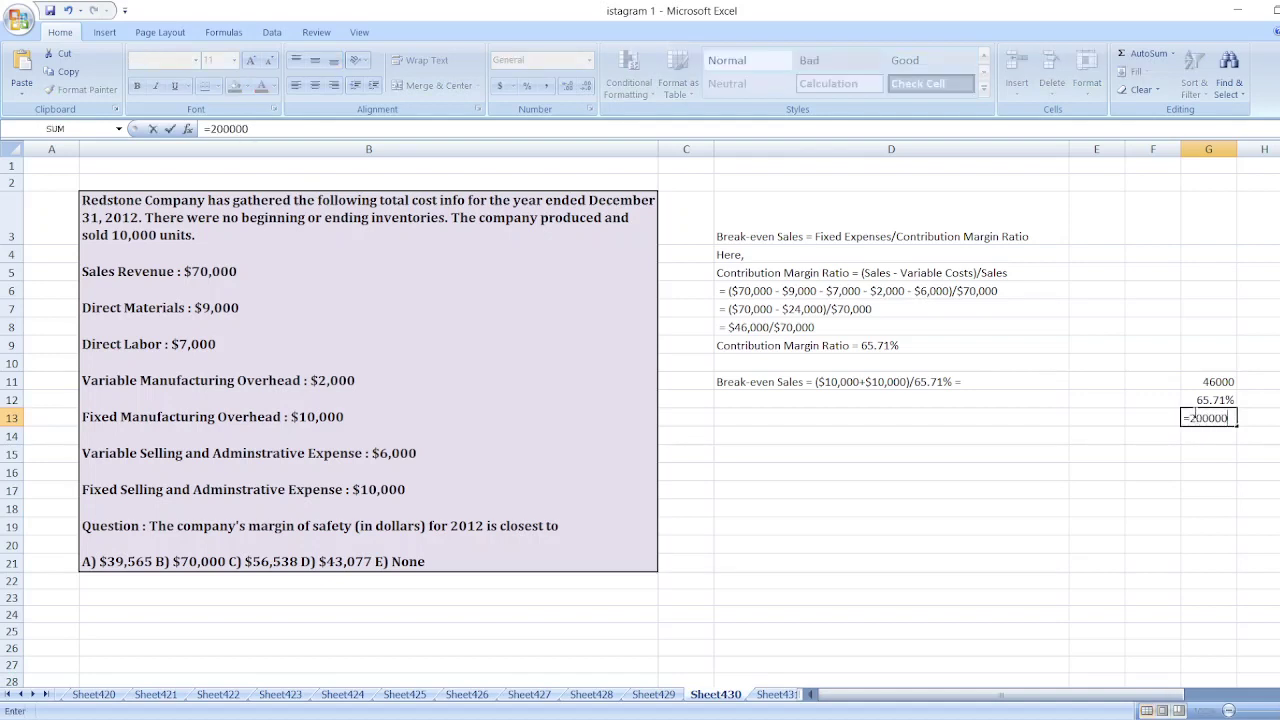
{"action": "key", "text": "BackSpace"}
{"action": "type", "text": "/"}
{"action": "key", "text": "Up"}
{"action": "key", "text": "Return"}
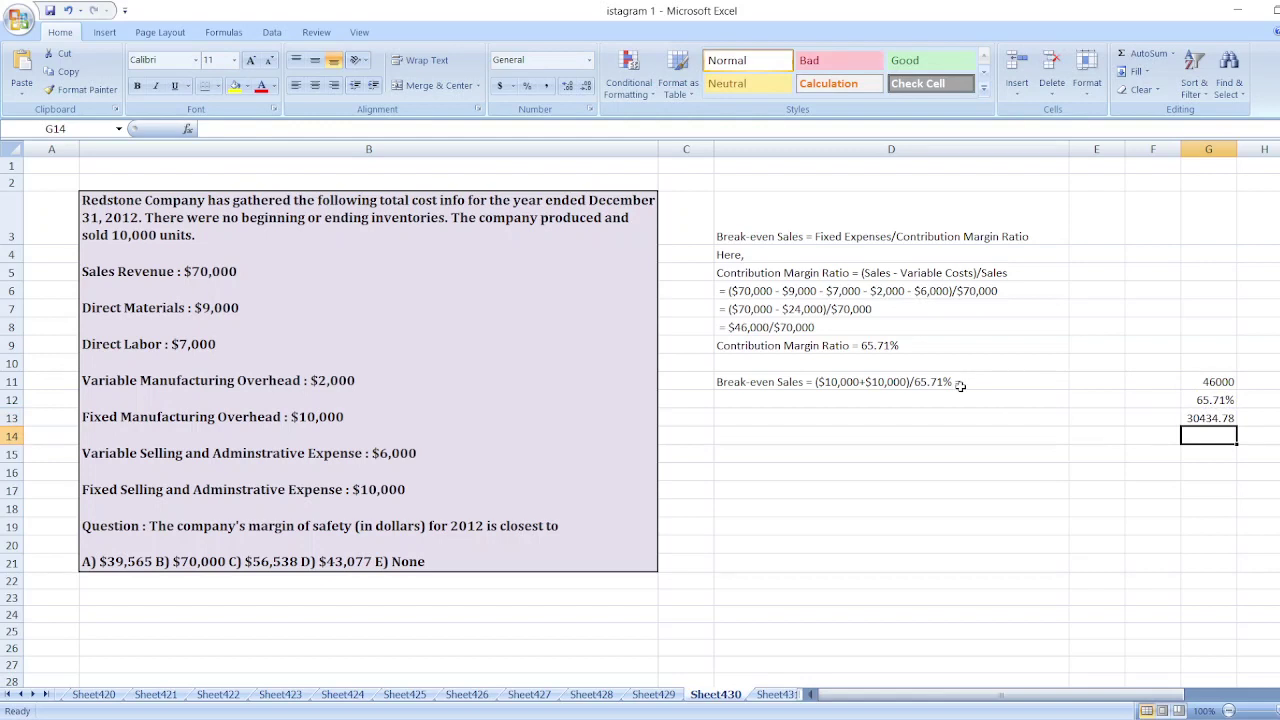
Append the result $30,434.78 to the D11 break-even line
{"action": "double_click", "coordinate": [964, 383]}
{"action": "type", "text": "$3"}
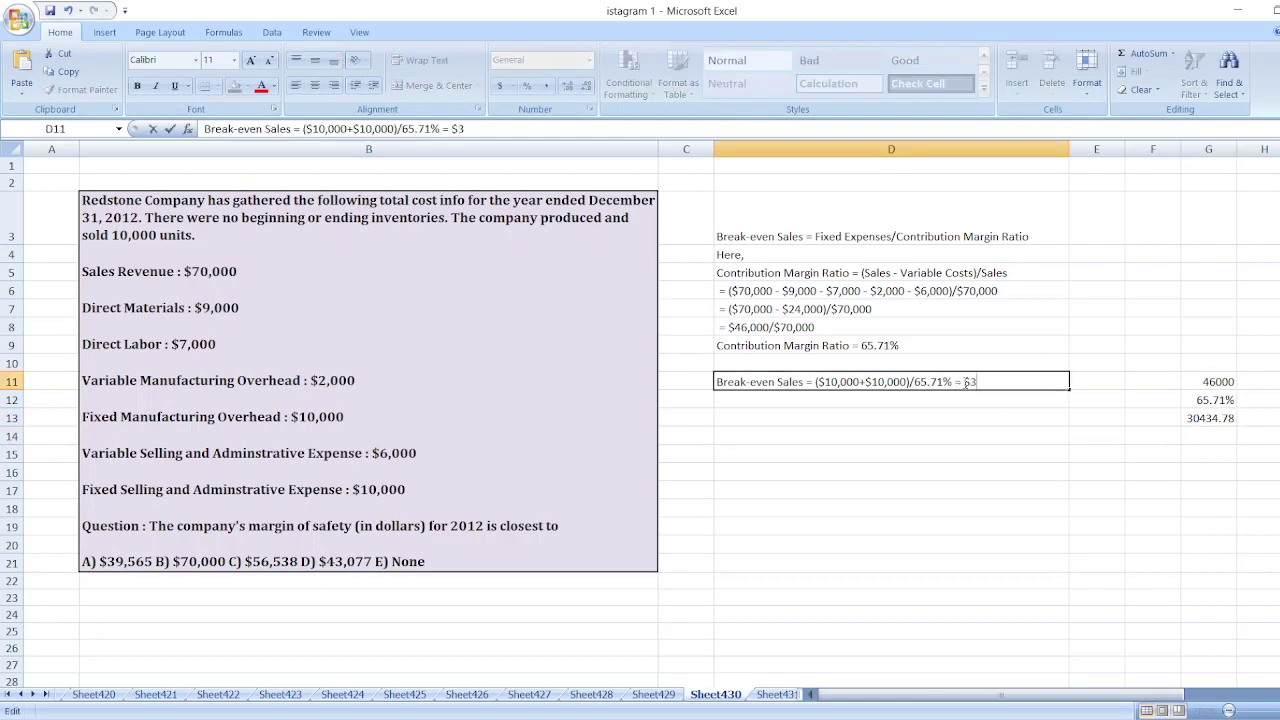
{"action": "type", "text": "0,434.78"}
{"action": "key", "text": "Return"}
Bold the D11 break-even line and the D3 formula line
{"action": "left_click", "coordinate": [963, 381]}
{"action": "key", "text": "ctrl+b"}
{"action": "key", "text": "Up"}
{"action": "key", "text": "Up"}
{"action": "key", "text": "Up"}
{"action": "key", "text": "Up"}
{"action": "key", "text": "Up"}
{"action": "key", "text": "Up"}
{"action": "key", "text": "Up"}
{"action": "key", "text": "Up"}
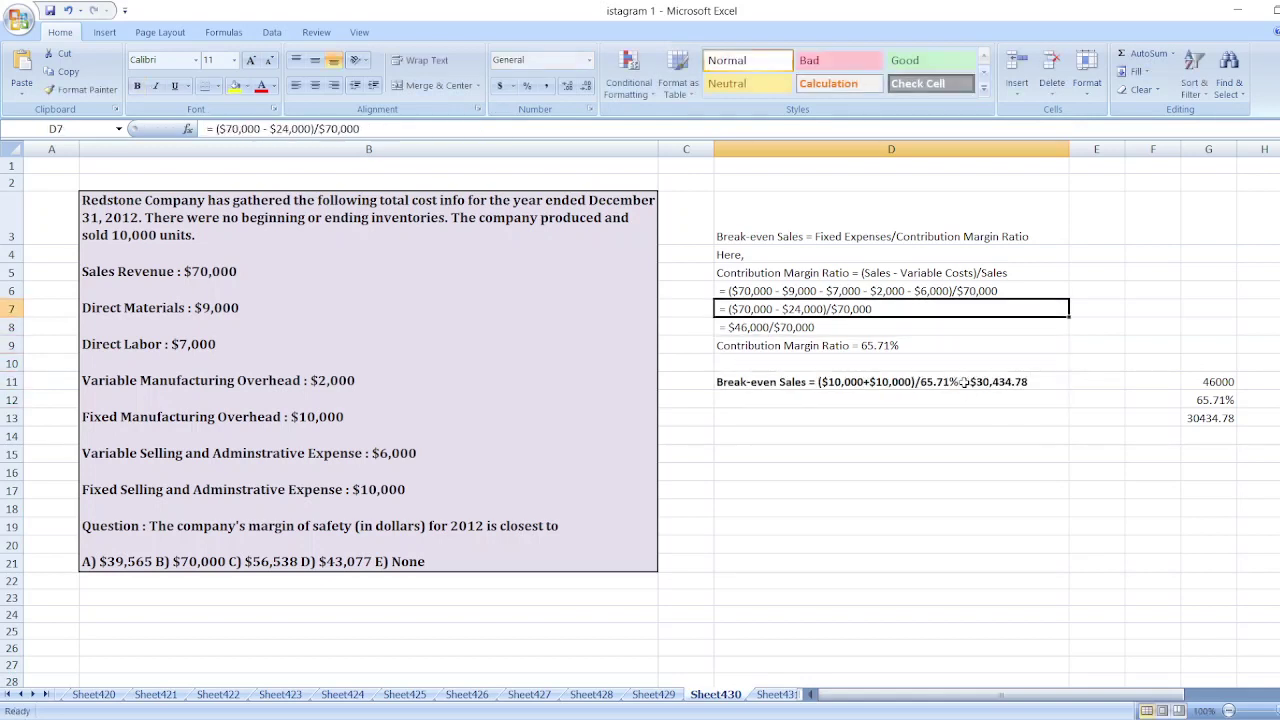
{"action": "key", "text": "ctrl+b"}
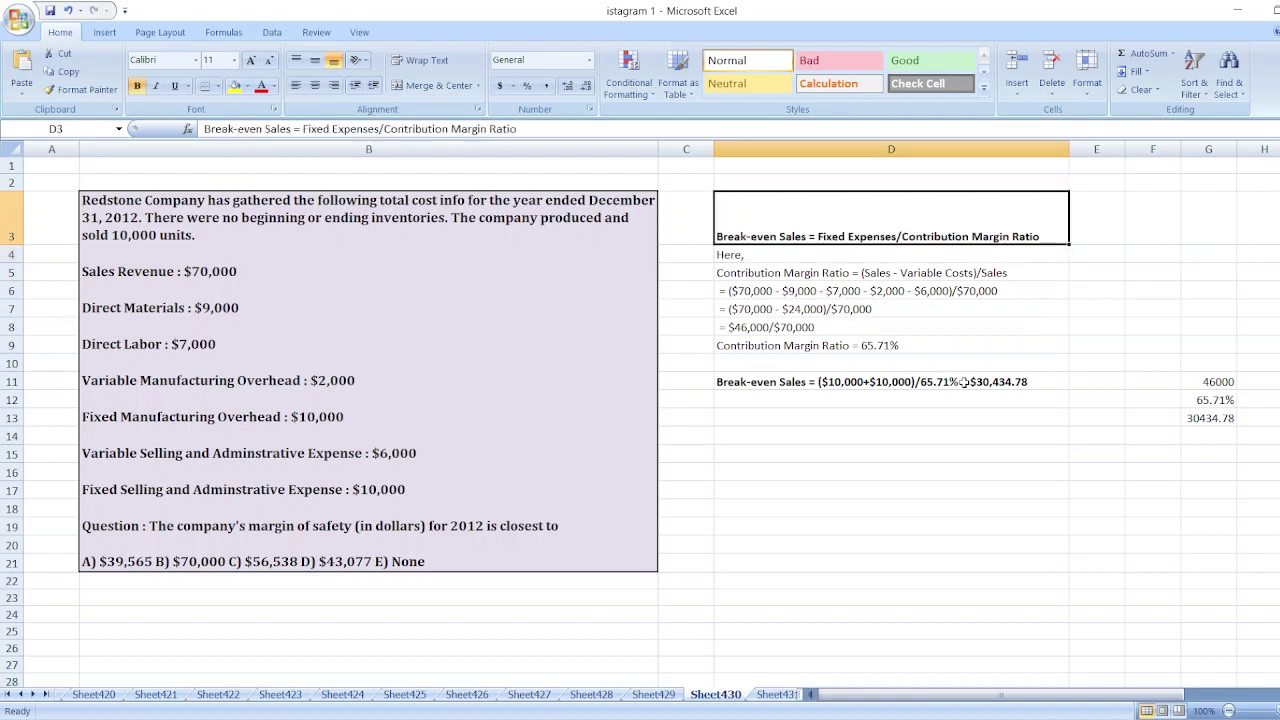
{"action": "left_click", "coordinate": [856, 460]}
{"action": "key", "text": "Up"}
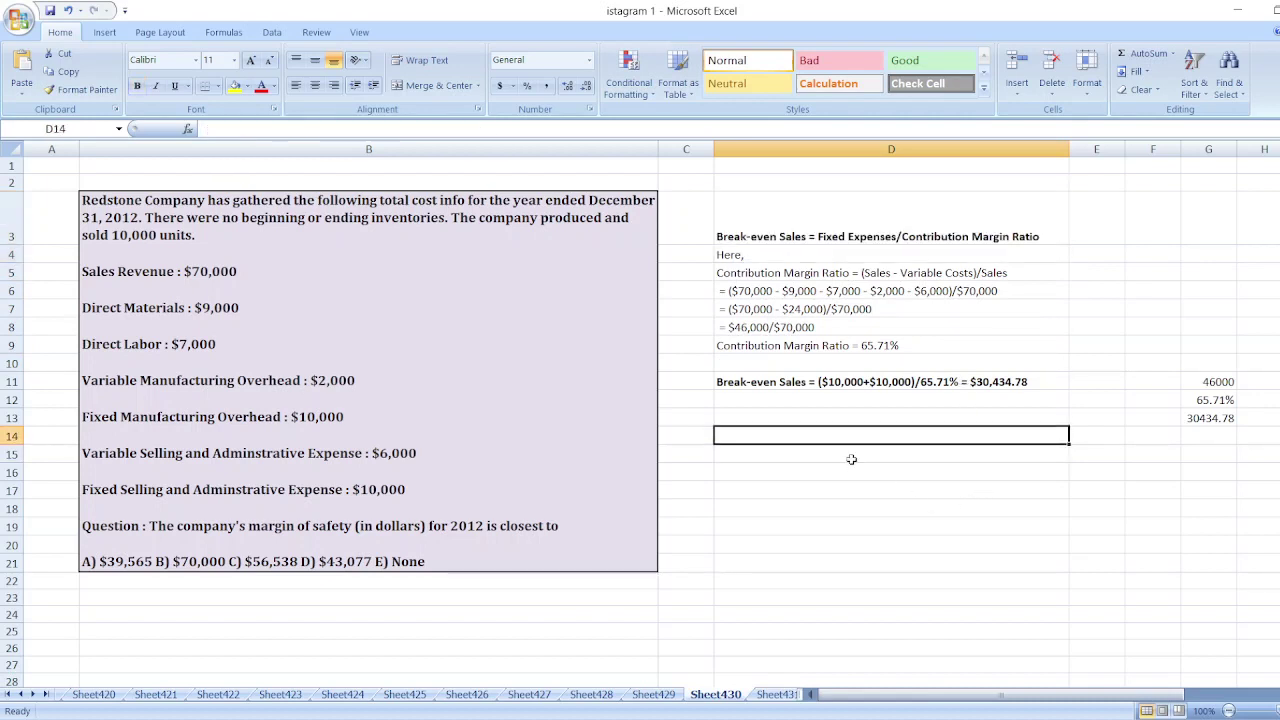
Enter 'Margin of Safety (in Dollars) = Actual Sales - Break-even Sales' in D14 and '= $70,000 - $30,434.78' in D15
{"action": "type", "text": "Margin of Safety "}
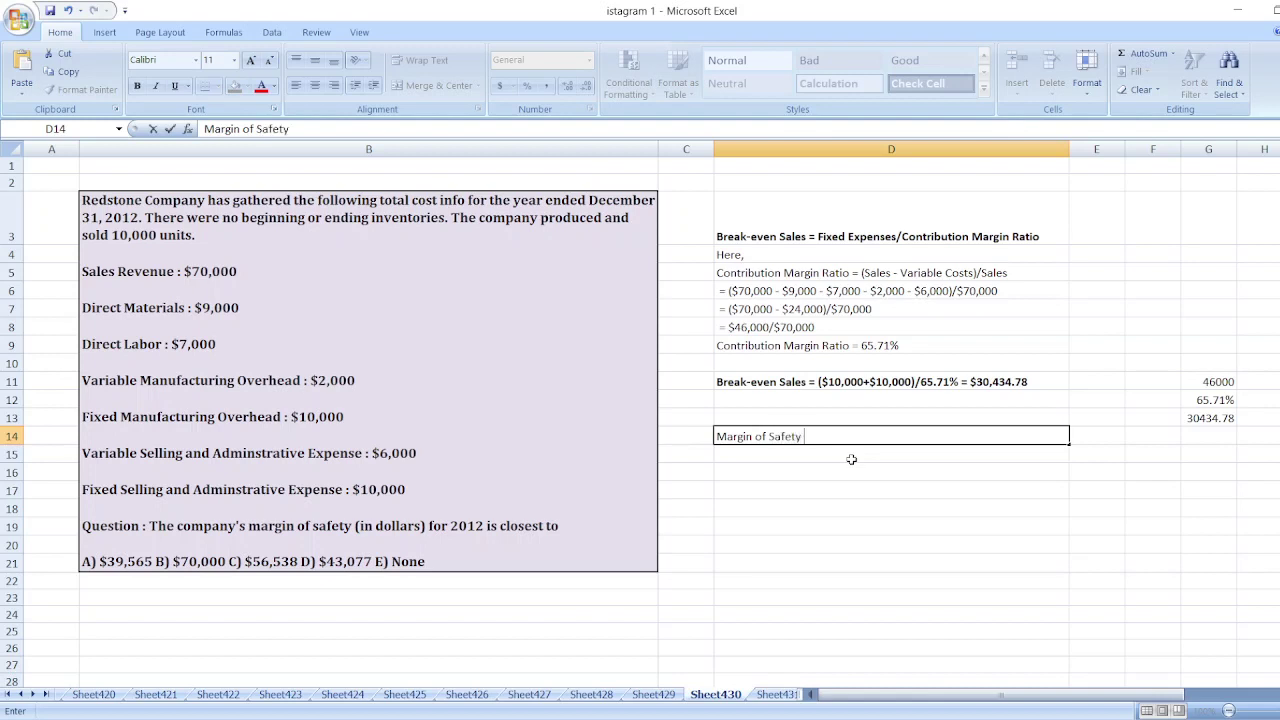
{"action": "type", "text": "(in Dollars)"}
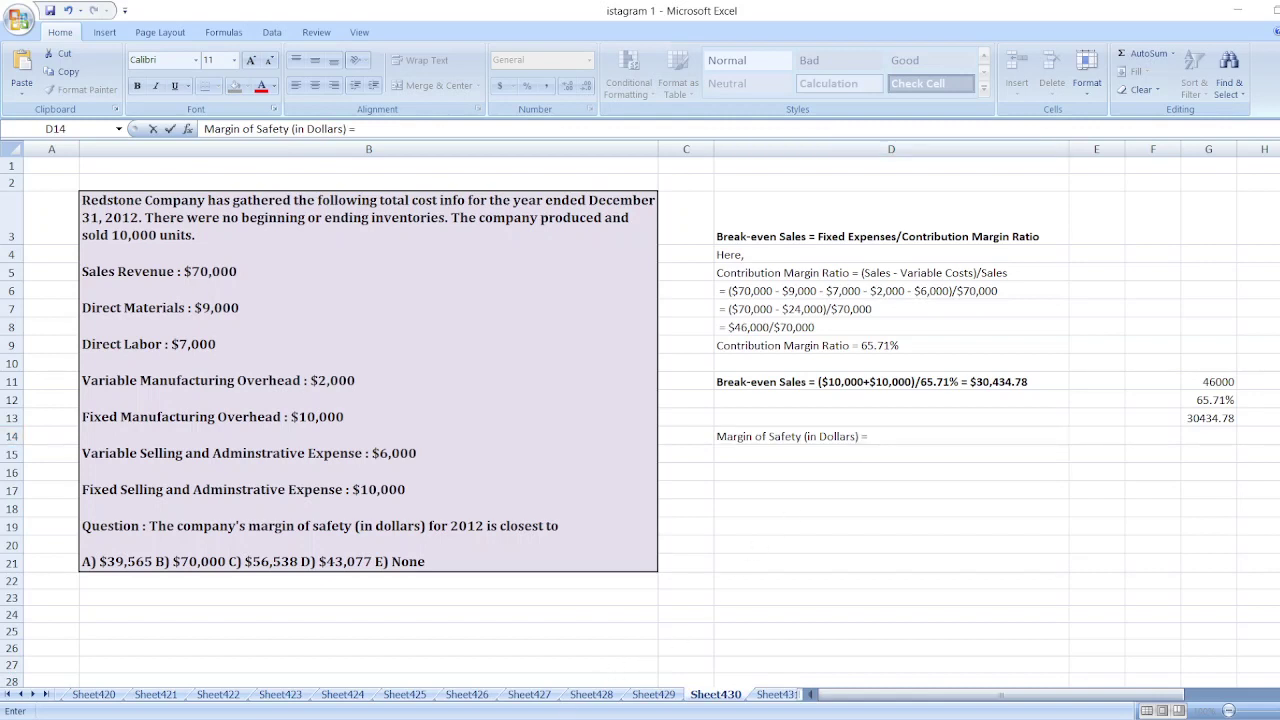
{"action": "type", "text": "= Actual "}
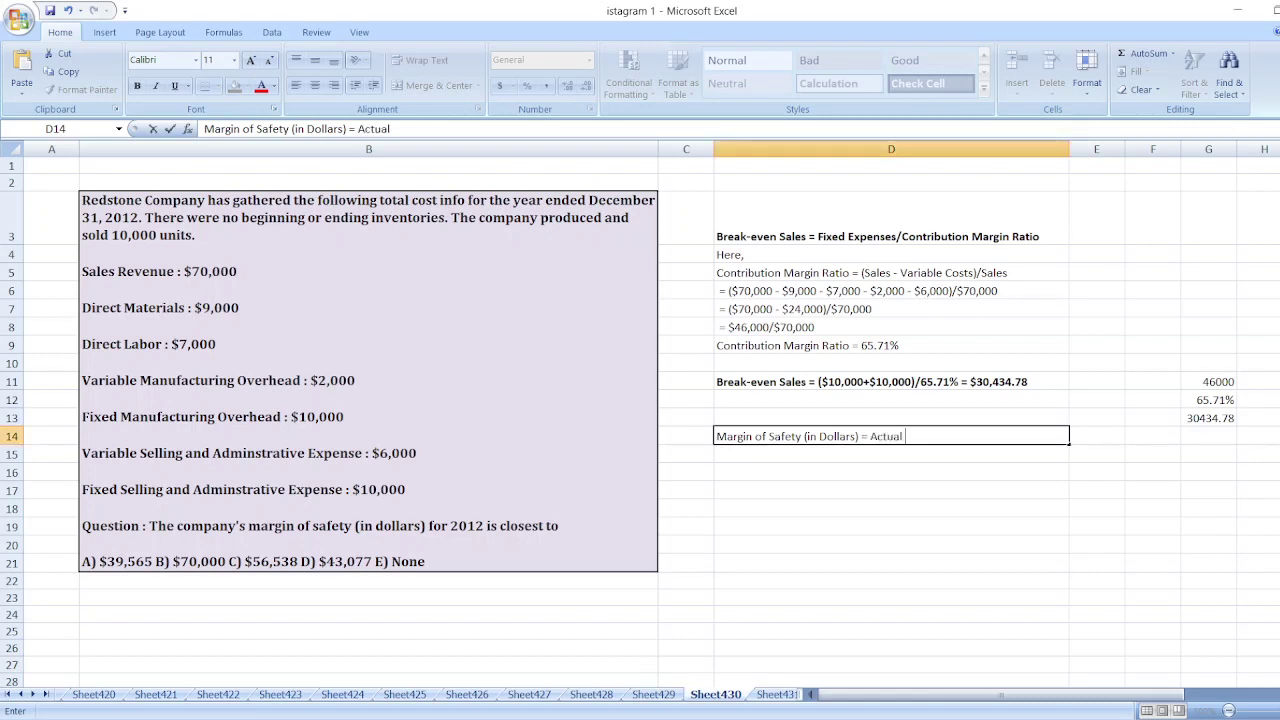
{"action": "type", "text": "Sales - Break-even Sales"}
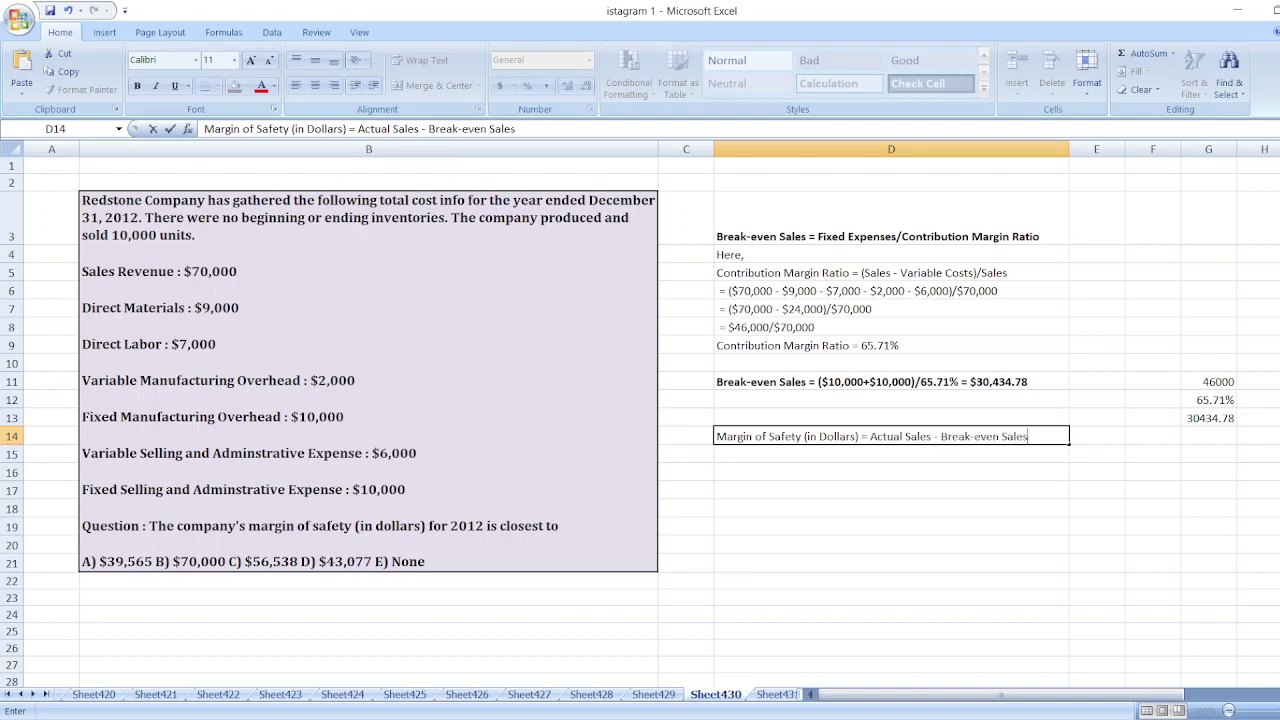
{"action": "key", "text": "Return"}
{"action": "type", "text": "="}
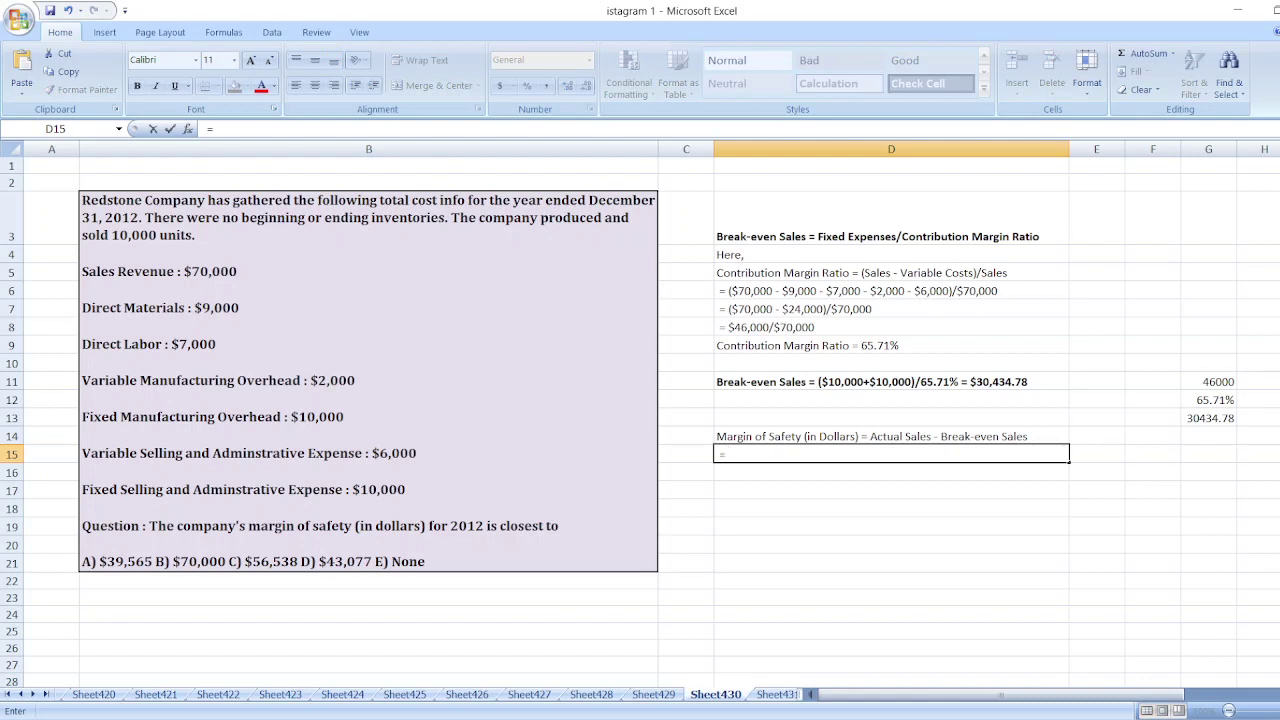
{"action": "type", "text": " $70,000 - $30,434.78"}
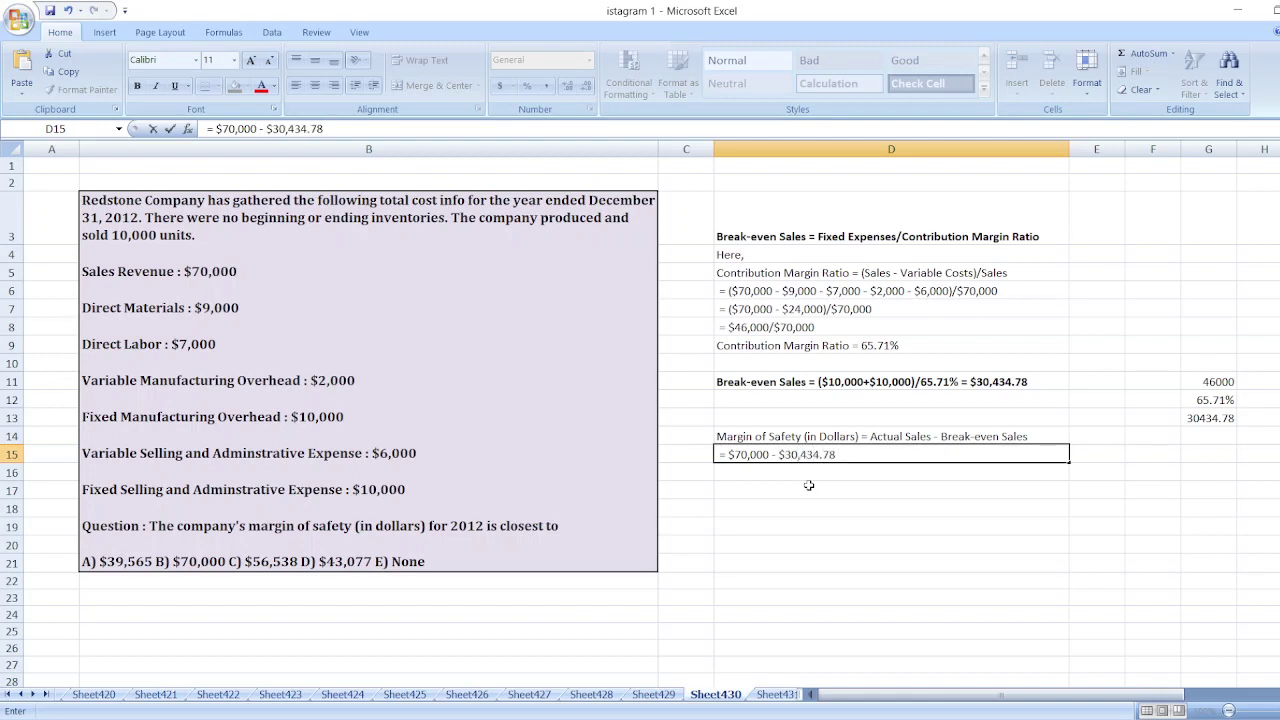
{"action": "key", "text": "Return"}
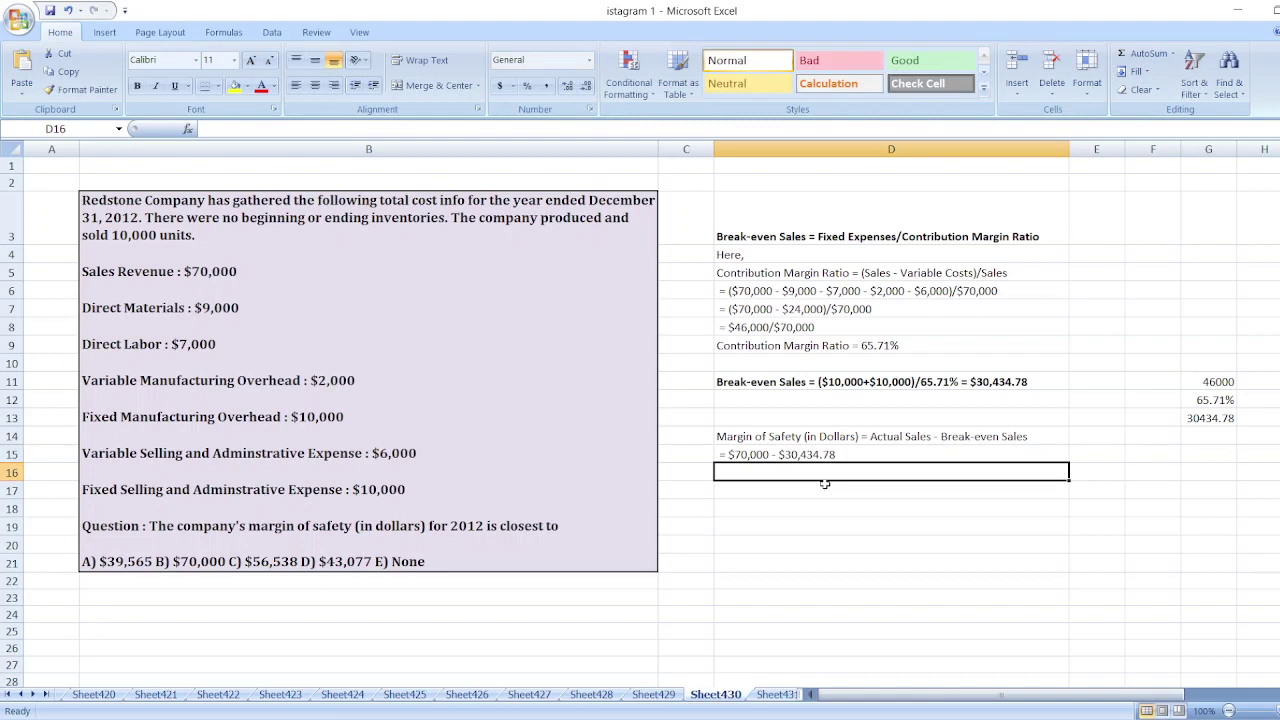
Compute the margin of safety =70000-G13 in G14
{"action": "left_click", "coordinate": [1211, 440]}
{"action": "type", "text": "=7"}
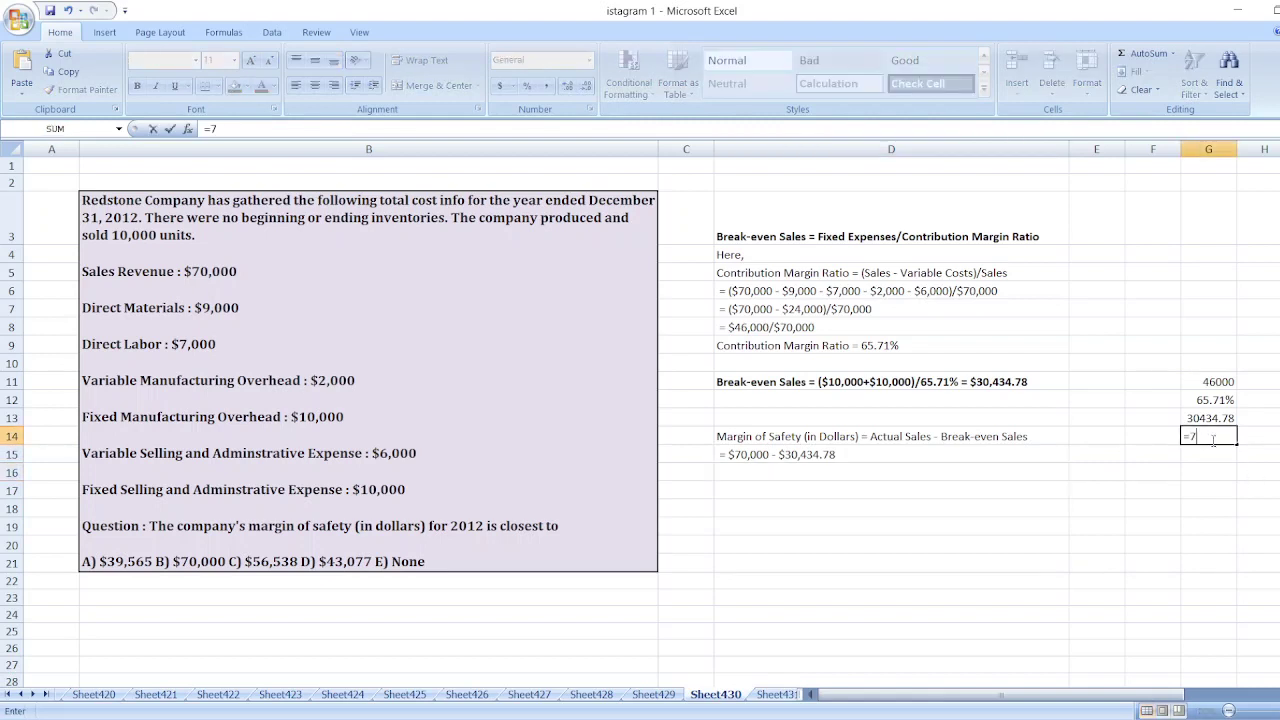
{"action": "type", "text": "0000-"}
{"action": "key", "text": "Up"}
{"action": "key", "text": "Return"}
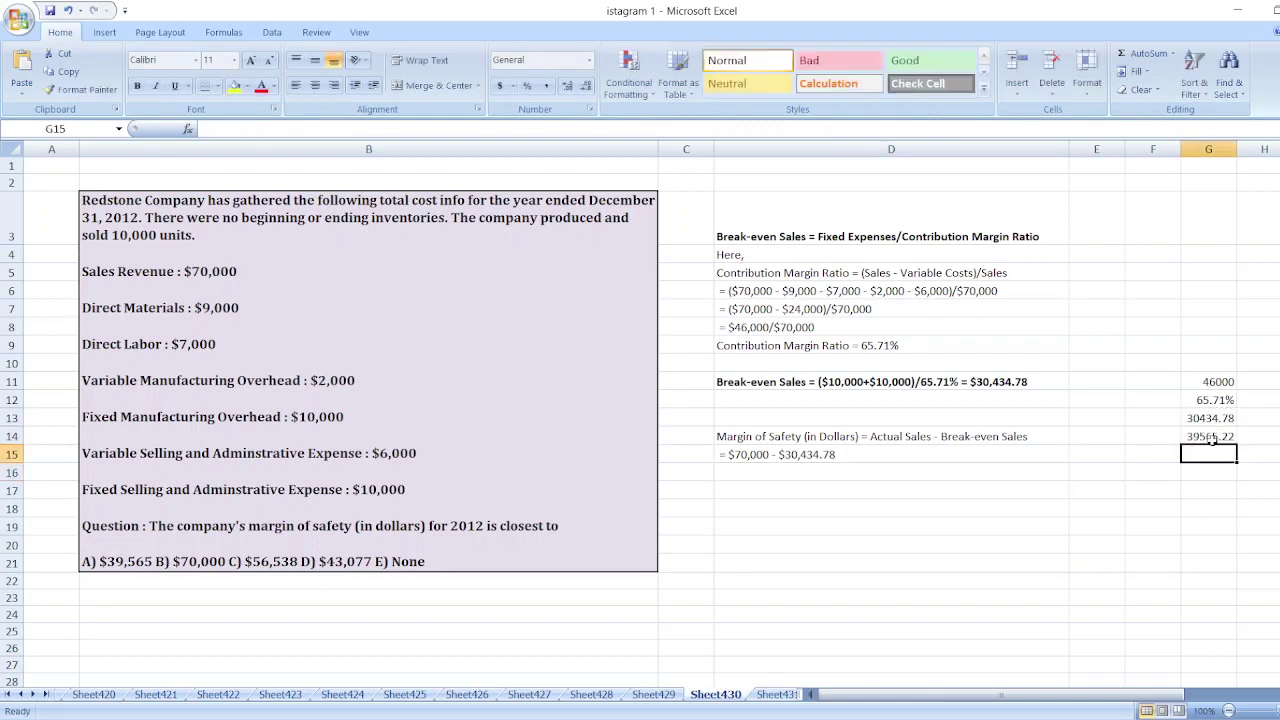
Write 'Margin of Safety (in Dollars) = $39,565.22' as the final answer in D16
{"action": "left_click", "coordinate": [836, 470]}
{"action": "type", "text": "Maer"}
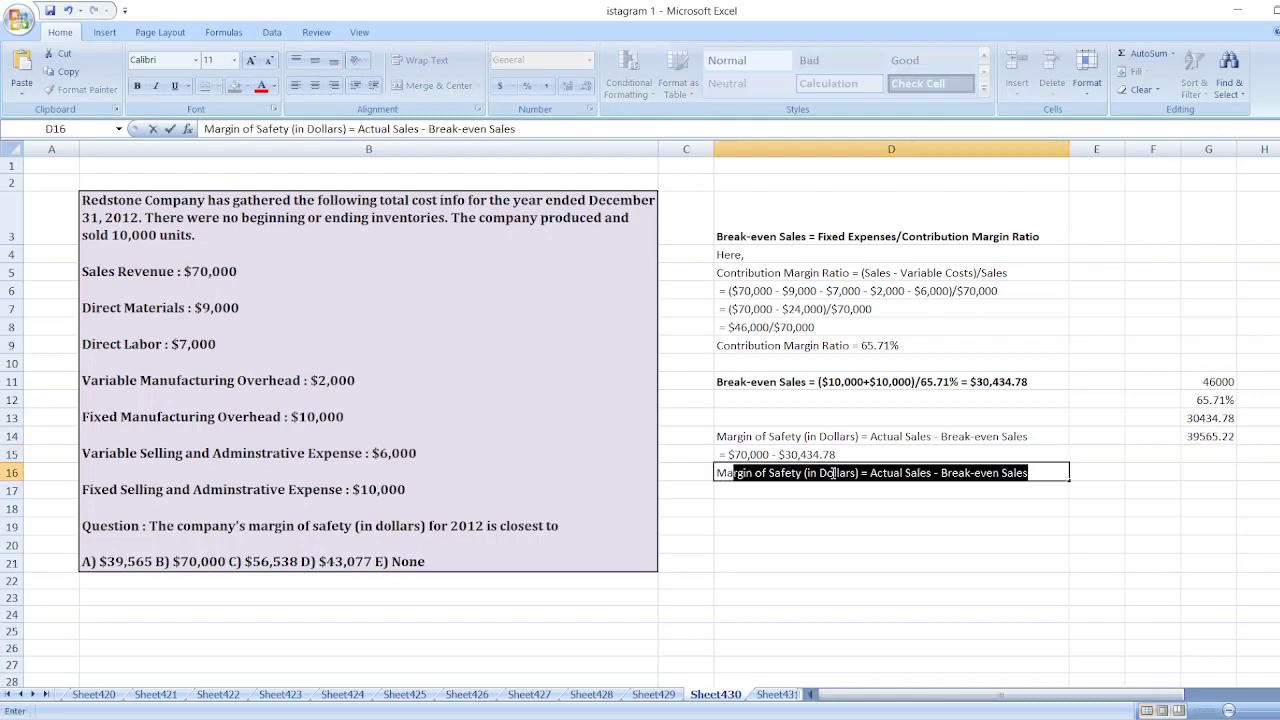
{"action": "key", "text": "BackSpace"}
{"action": "type", "text": "rgin"}
{"action": "left_click", "coordinate": [863, 473]}
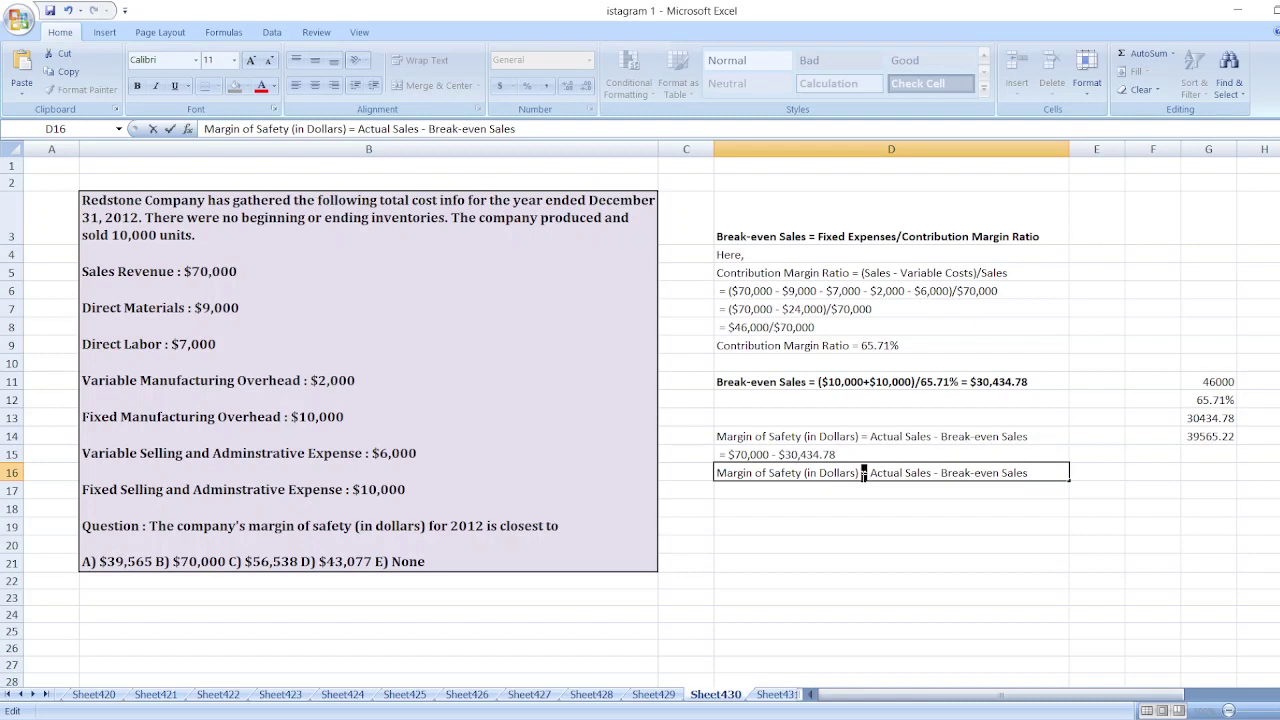
{"action": "key", "text": "shift+End"}
{"action": "key", "text": "Delete"}
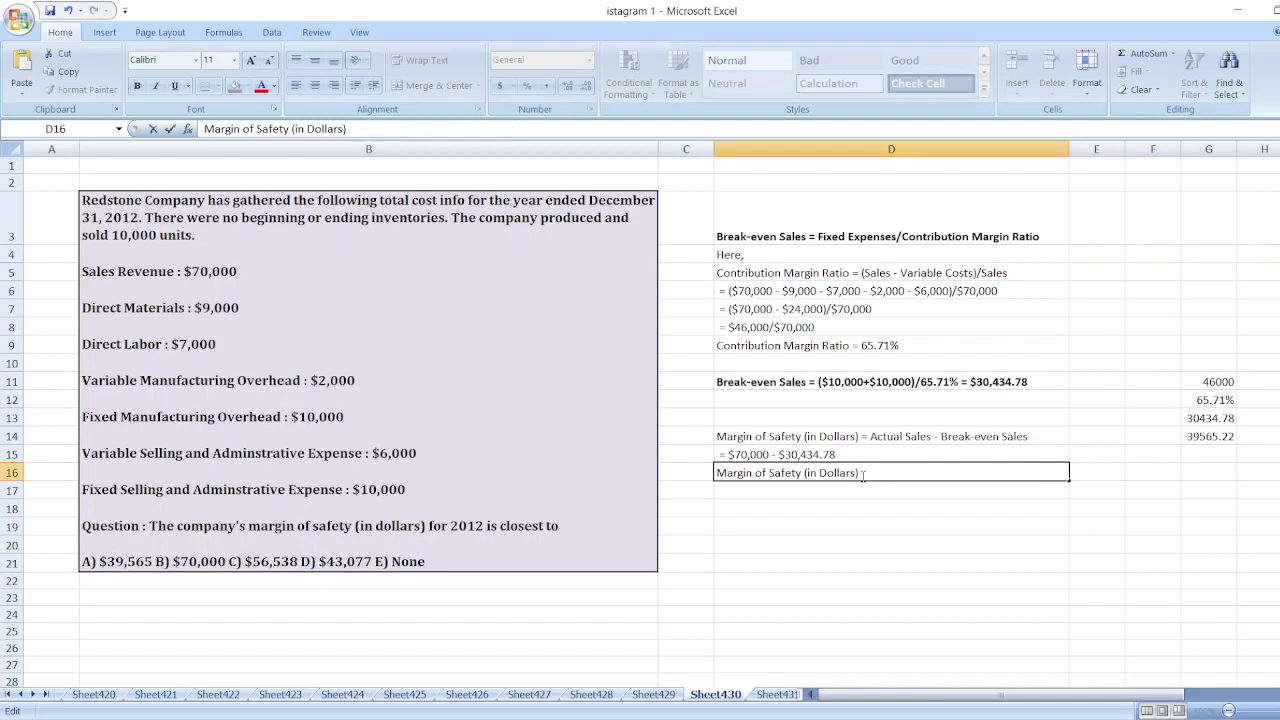
{"action": "key", "text": "ctrl+z"}
{"action": "type", "text": "$39,"}
{"action": "key", "text": "BackSpace"}
{"action": "type", "text": "565.22"}
{"action": "key", "text": "Return"}
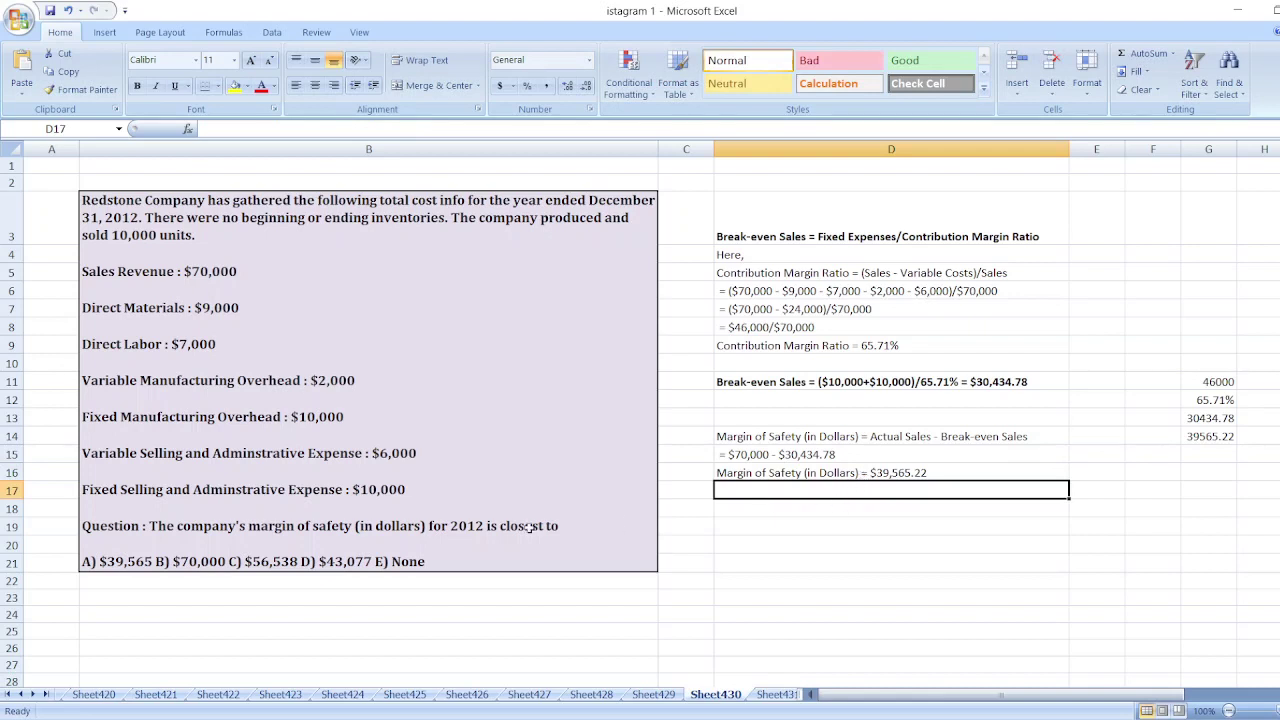
Bold the D16 answer line ($39,565.22) and the D14 margin of safety formula line
{"action": "left_click", "coordinate": [120, 563]}
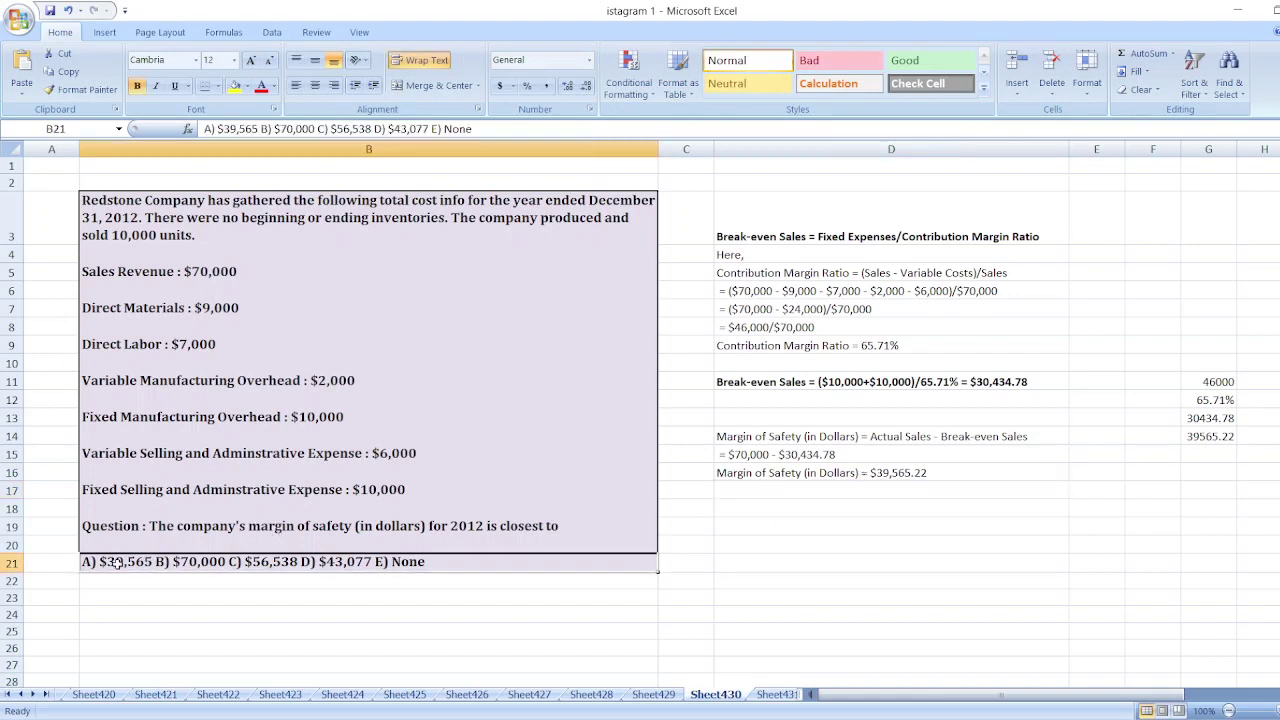
{"action": "left_click", "coordinate": [845, 472]}
{"action": "key", "text": "ctrl+b"}
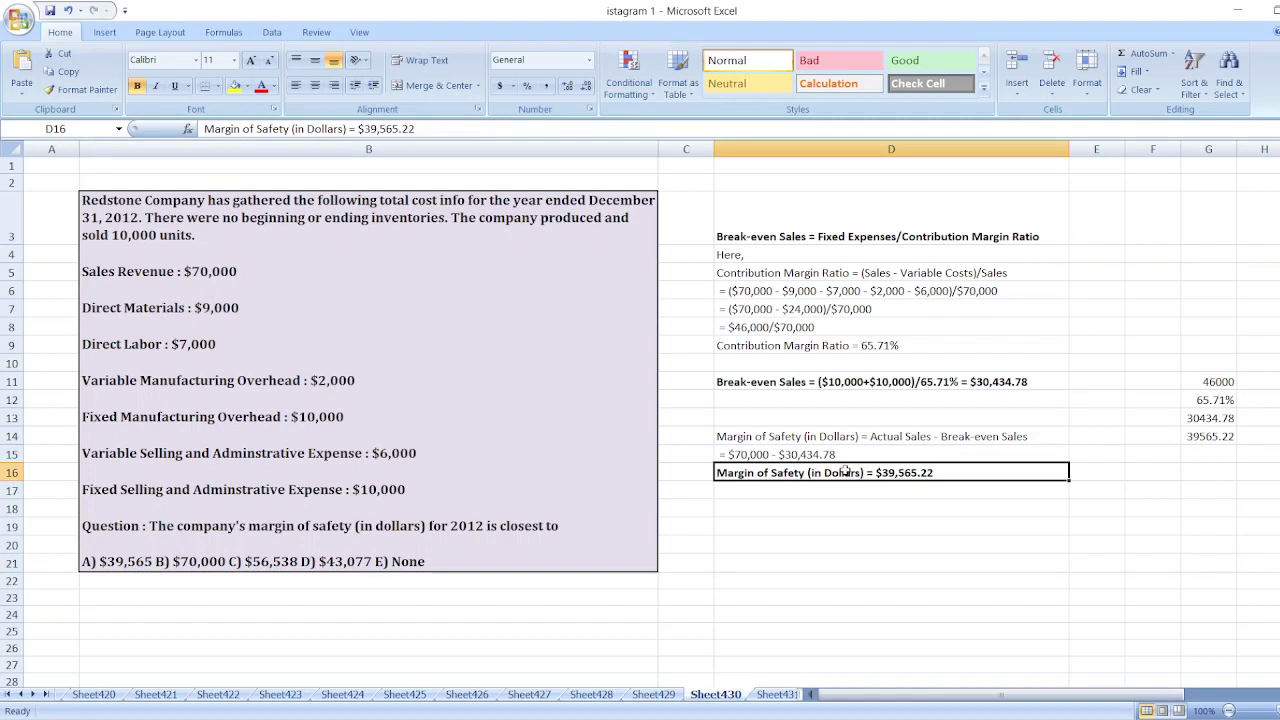
{"action": "left_click", "coordinate": [828, 437]}
{"action": "key", "text": "ctrl+b"}
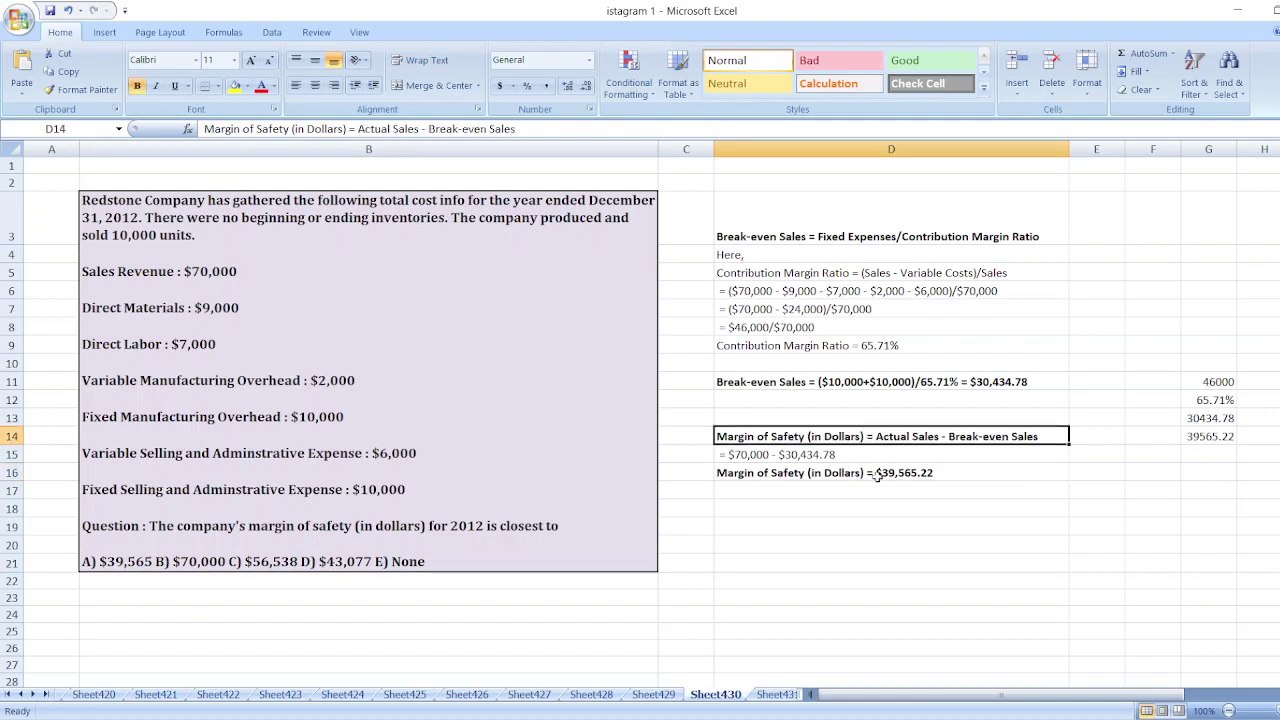
{"action": "left_click", "coordinate": [882, 508]}
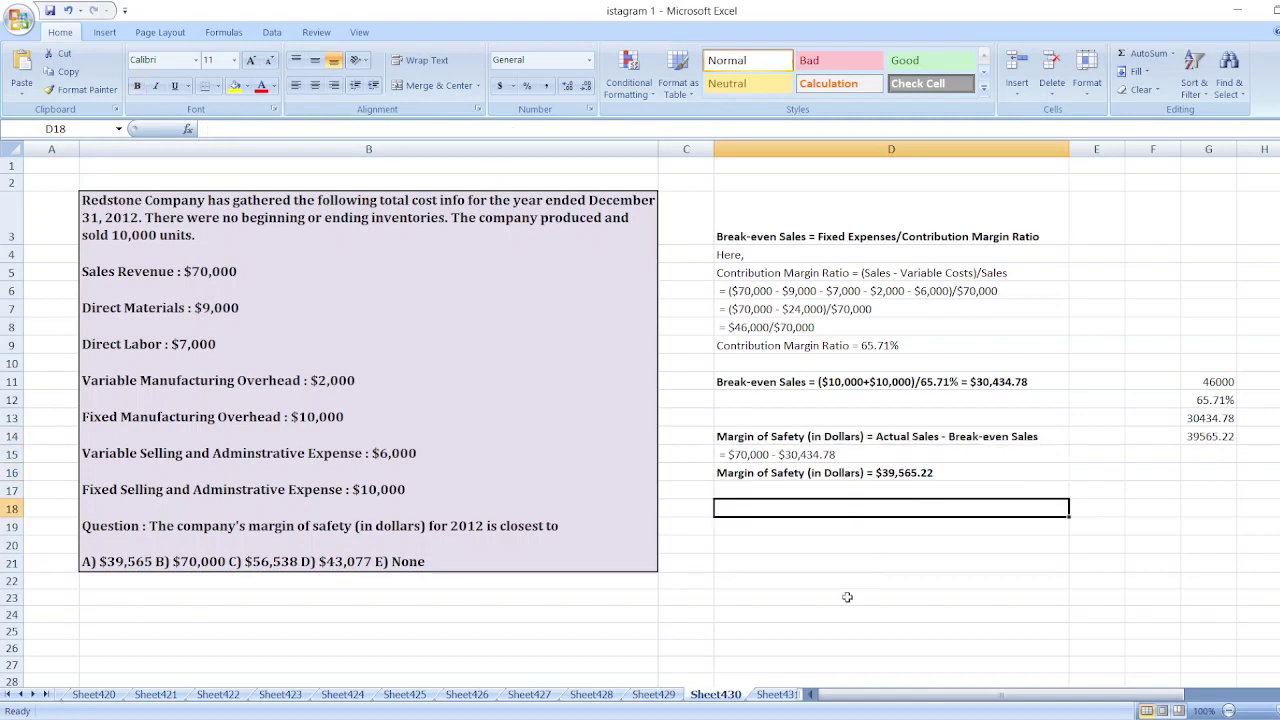